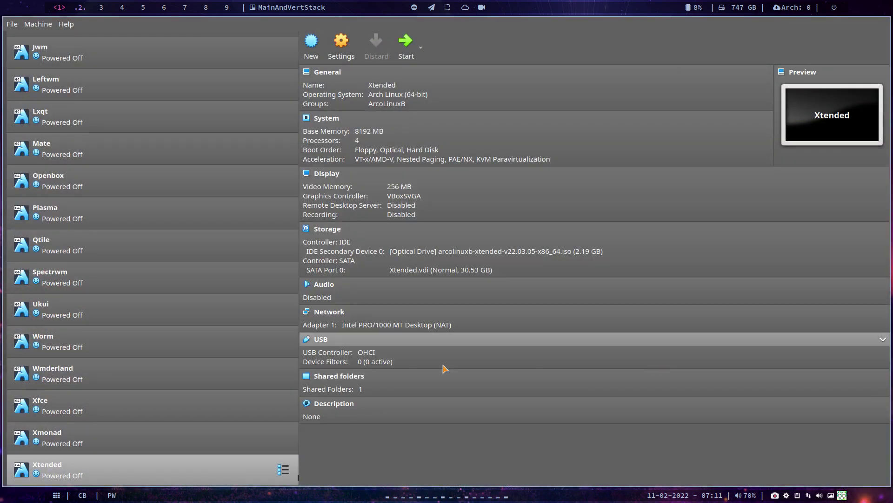
# Step: Load arcolinuxl-v22.03.05-x86_64.iso from disk into the XL machine's optical drive
pyautogui.scroll(15, 190, 372)
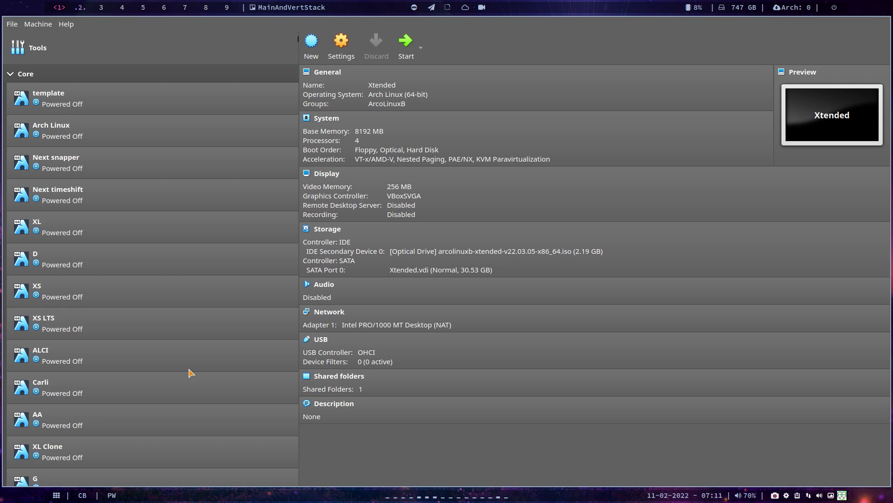
pyautogui.click(173, 227)
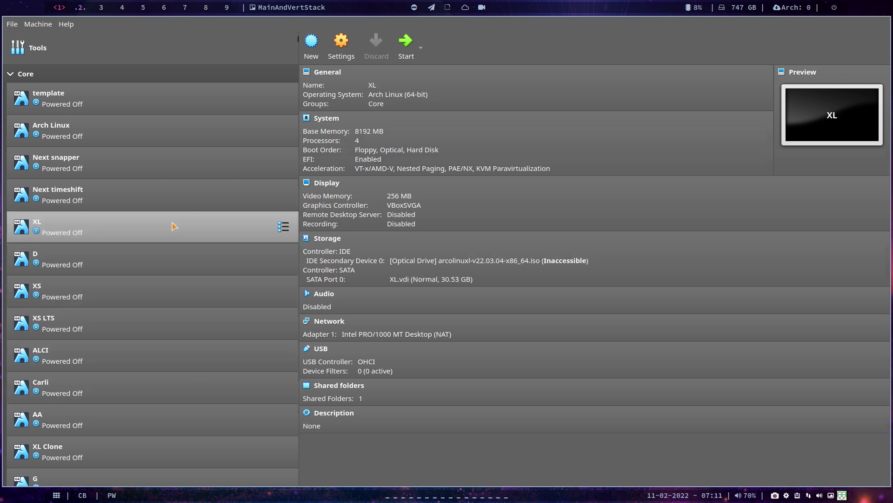
pyautogui.click(455, 260)
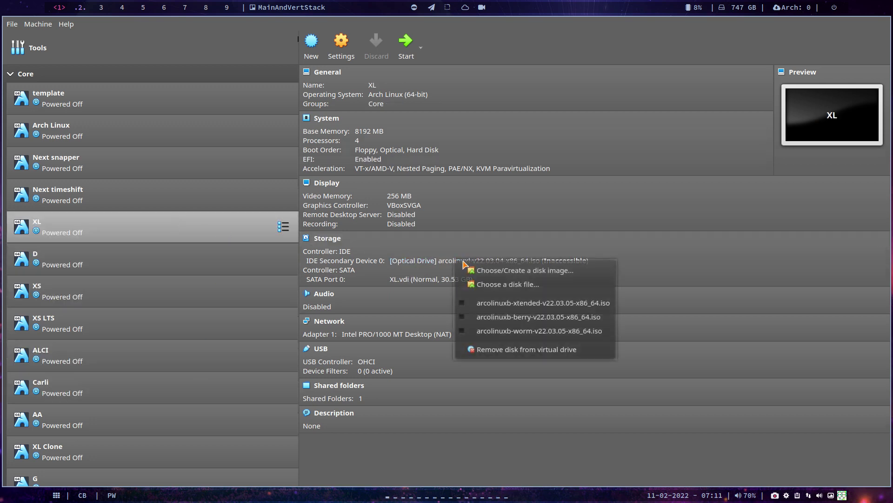
pyautogui.click(507, 283)
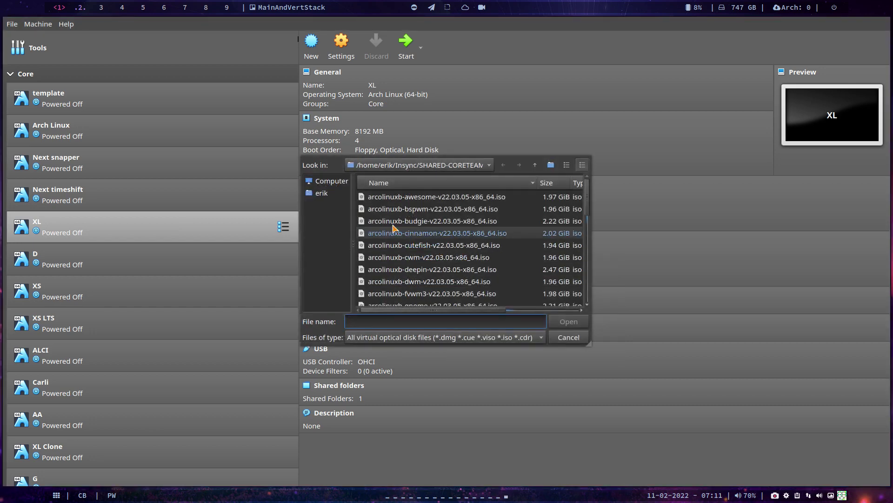
pyautogui.scroll(-4, 395, 233)
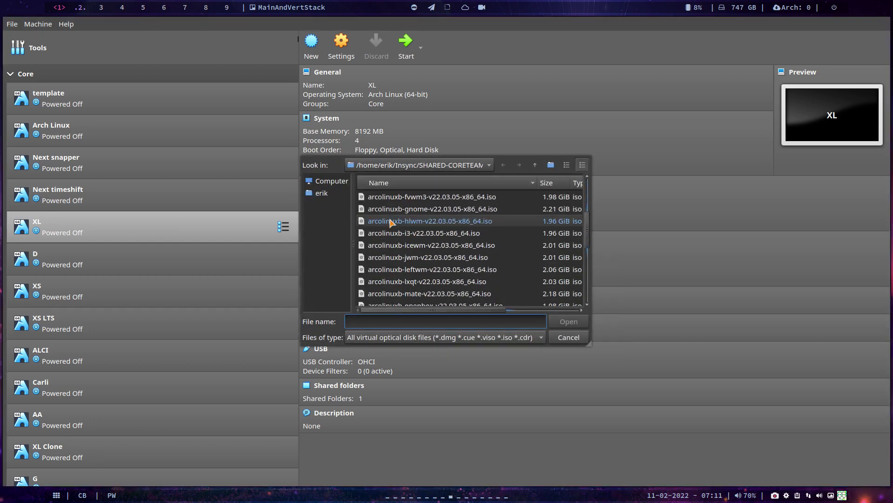
pyautogui.scroll(-4, 409, 251)
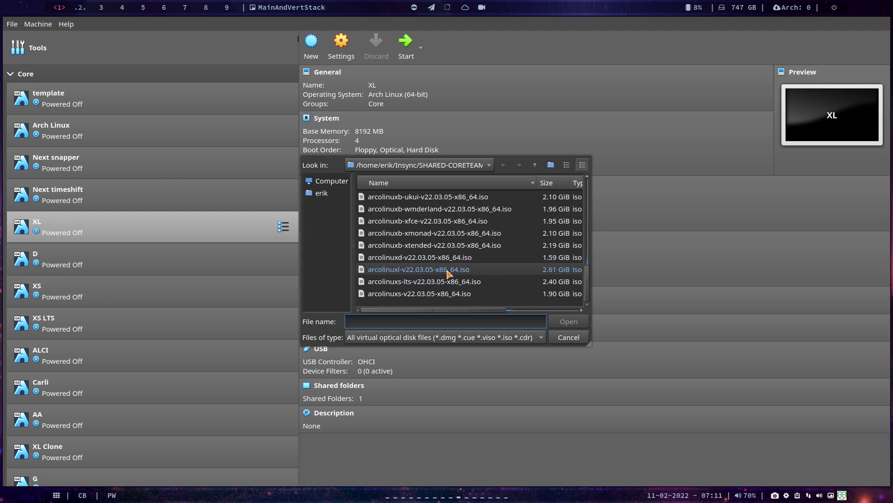
pyautogui.click(447, 273)
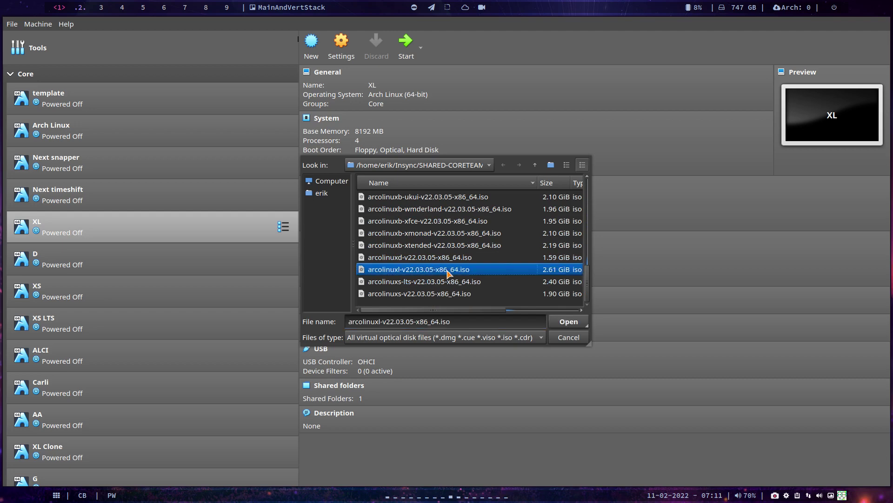
pyautogui.click(563, 322)
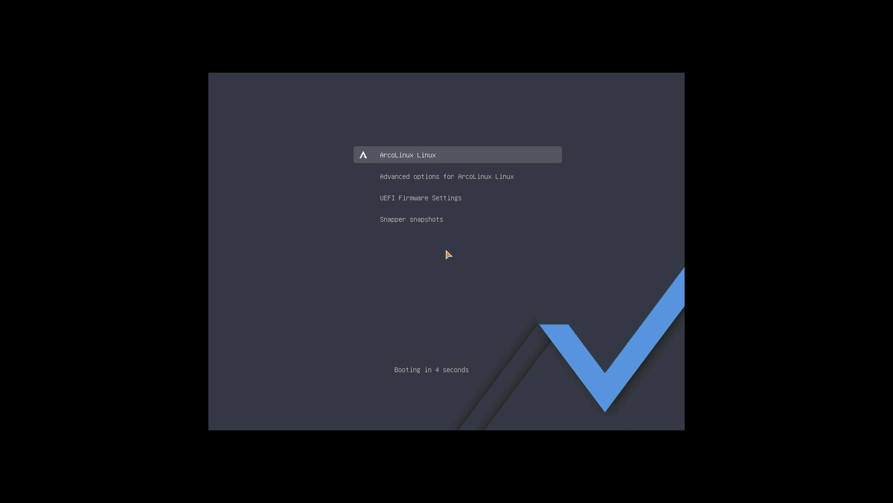
# Step: Stop the GRUB countdown, leave full screen, and power off the XL machine
pyautogui.press('Down')
pyautogui.press('Down')
pyautogui.press('Down')
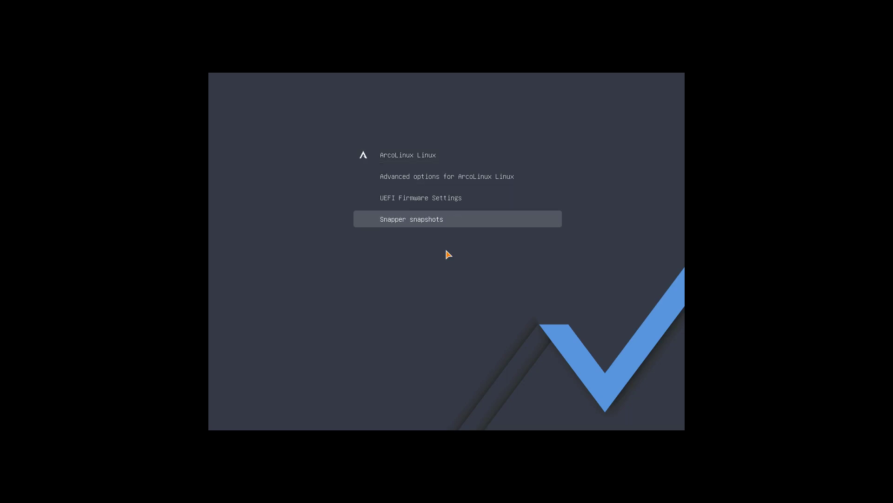
pyautogui.hotkey('ctrl', 'f')
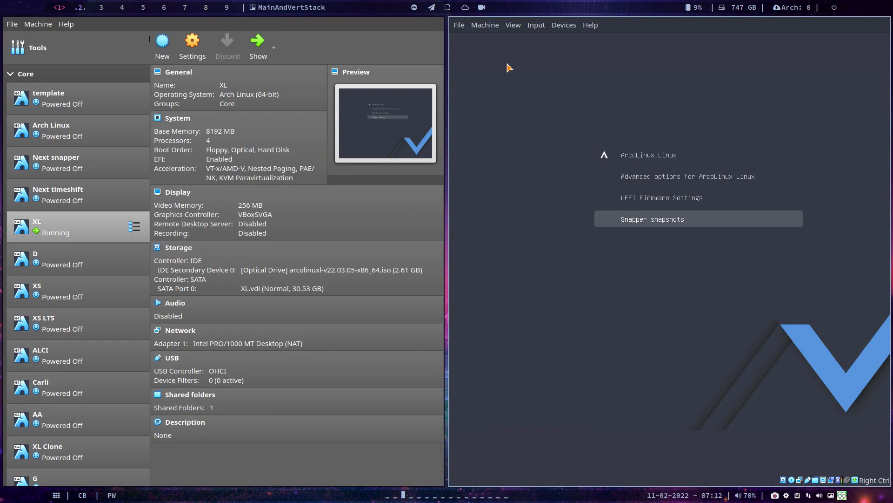
pyautogui.click(482, 27)
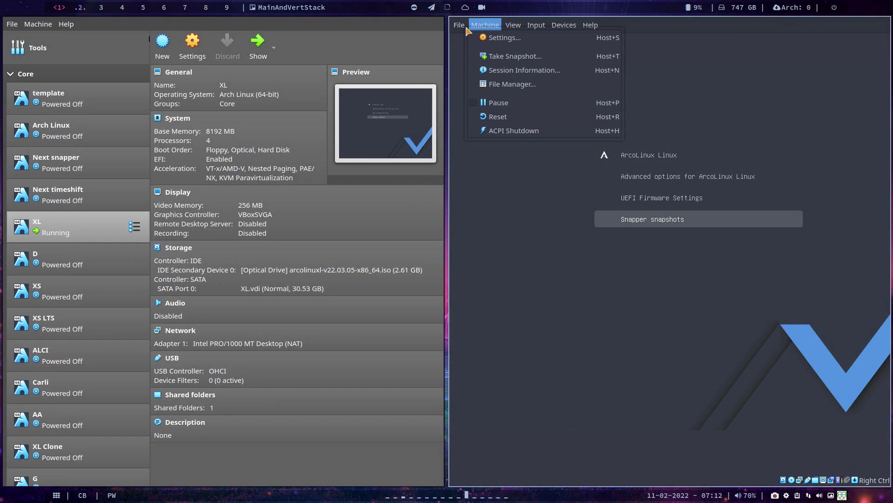
pyautogui.moveTo(462, 27)
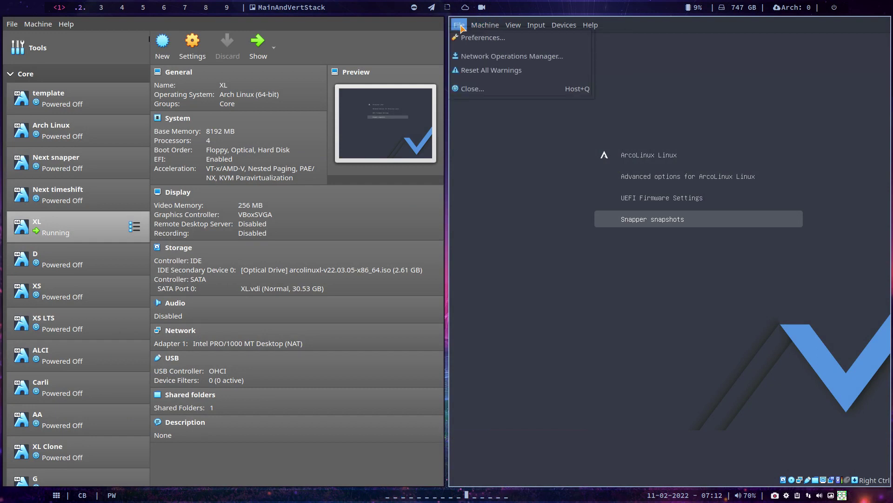
pyautogui.click(473, 87)
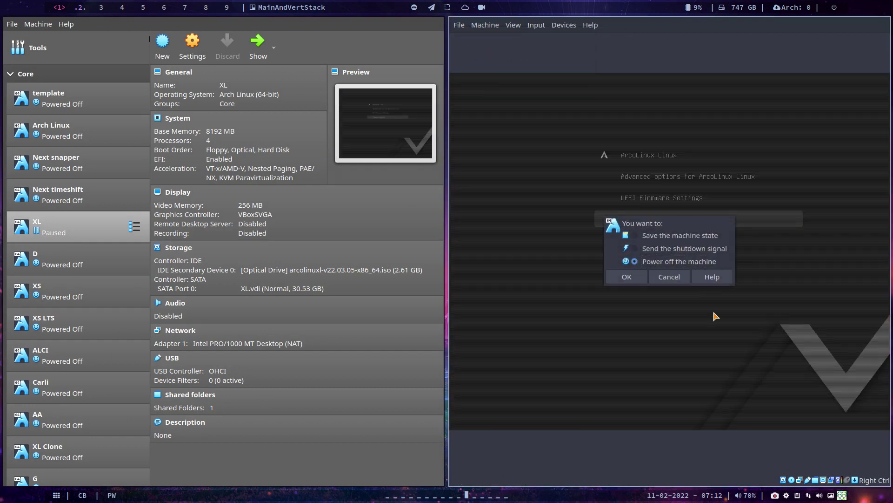
pyautogui.click(633, 275)
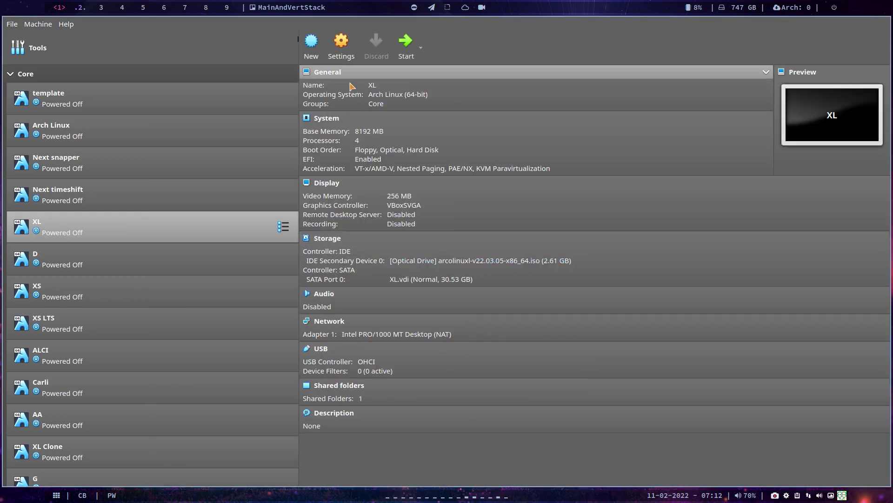
# Step: Review XL's System settings, accept them, and start XL from the ArcoLinux ISO
pyautogui.click(341, 46)
pyautogui.click(319, 154)
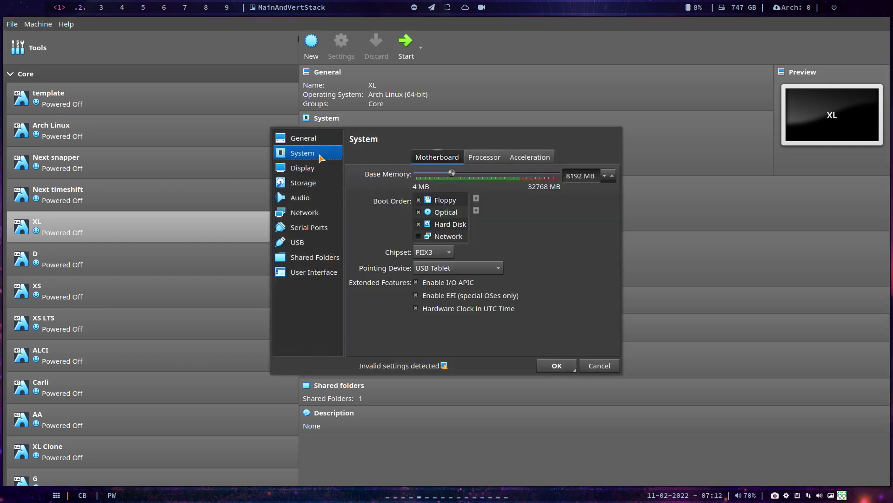
pyautogui.click(557, 365)
pyautogui.click(404, 47)
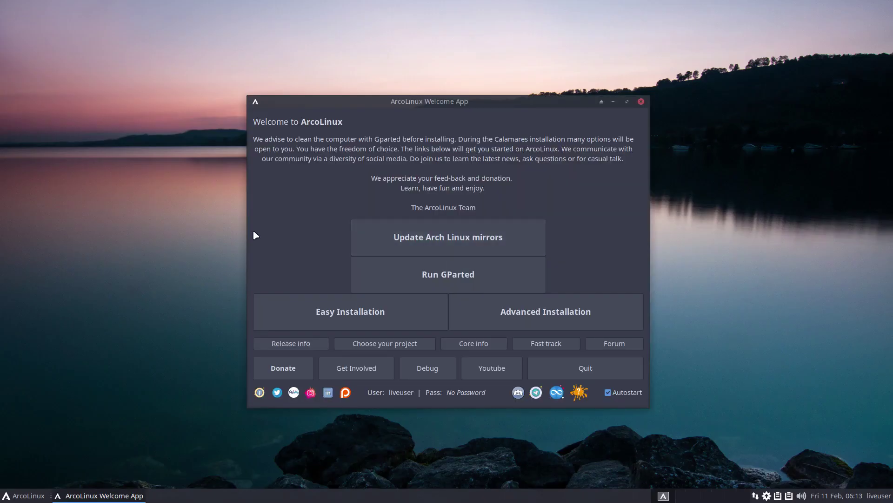
# Step: Open a file manager and browse to /etc/calamares/modules
pyautogui.press('super+e')
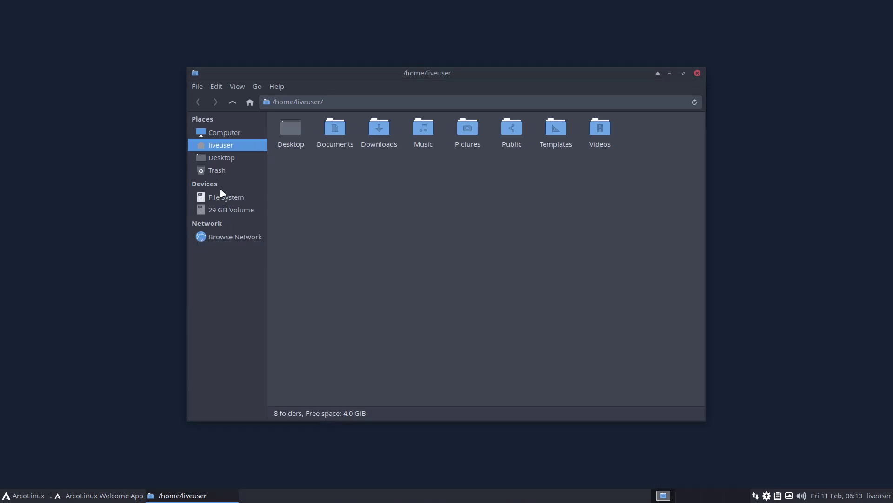
pyautogui.click(245, 198)
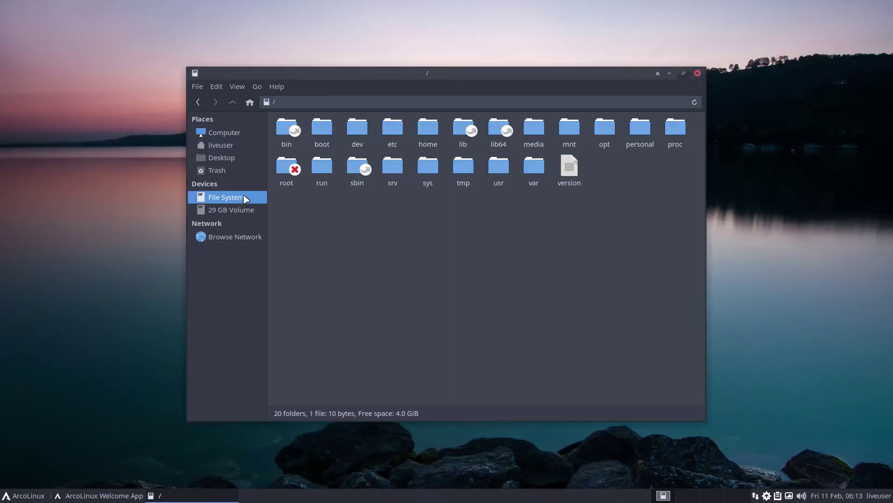
pyautogui.doubleClick(395, 133)
pyautogui.write('c')
pyautogui.click(398, 261)
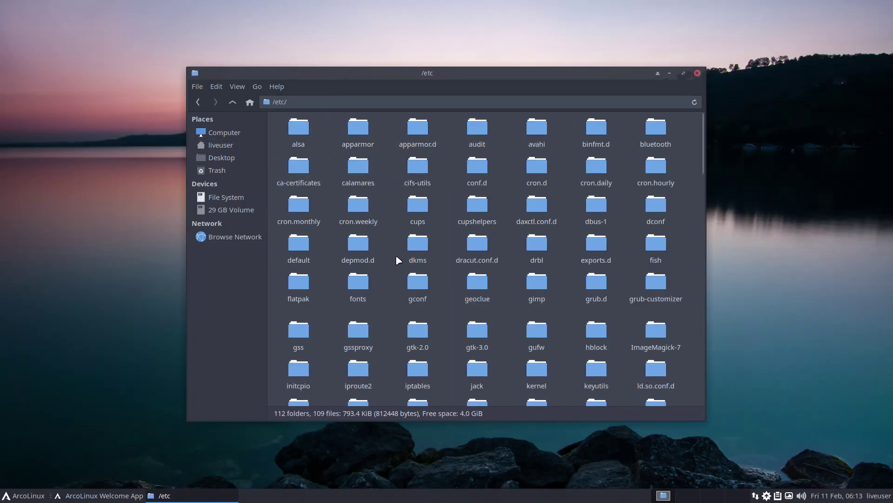
pyautogui.doubleClick(362, 166)
pyautogui.doubleClick(351, 133)
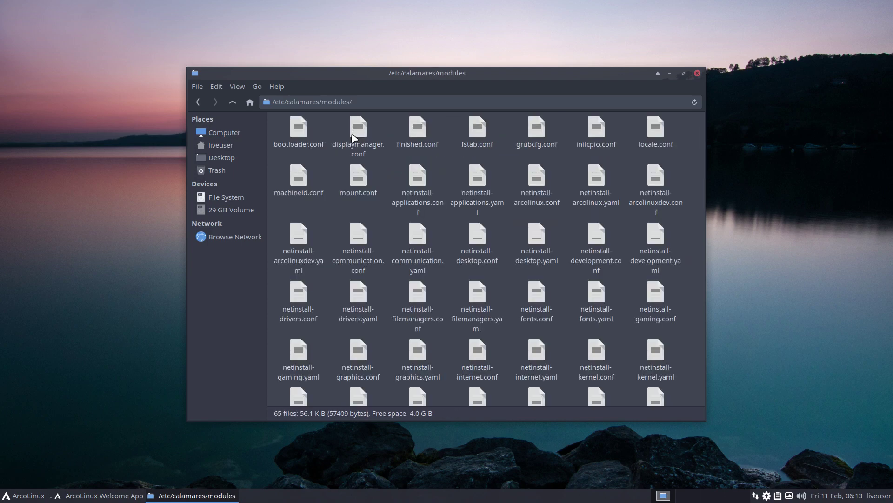
# Step: Tile Thunar left and the Welcome App right, then open mount.conf in the editor
pyautogui.moveTo(456, 75); pyautogui.dragTo(1, 153)
pyautogui.moveTo(466, 102); pyautogui.dragTo(707, 98)
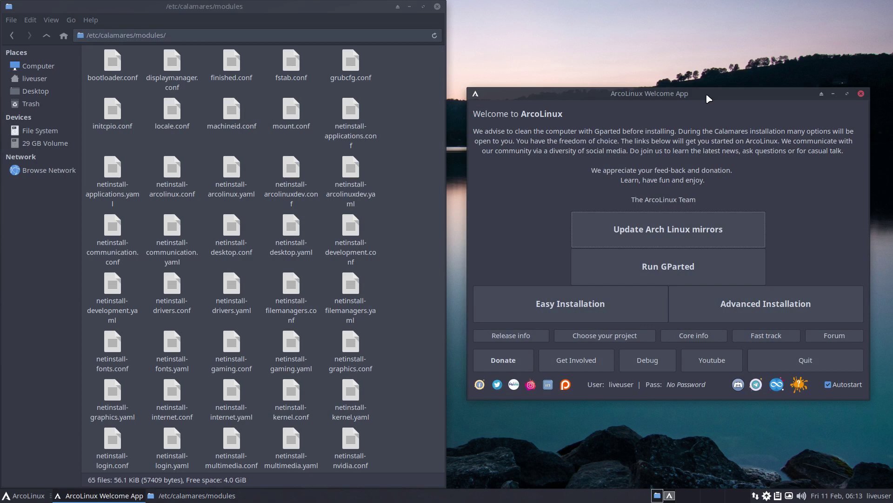
pyautogui.click(392, 146)
pyautogui.scroll(-5, 392, 146)
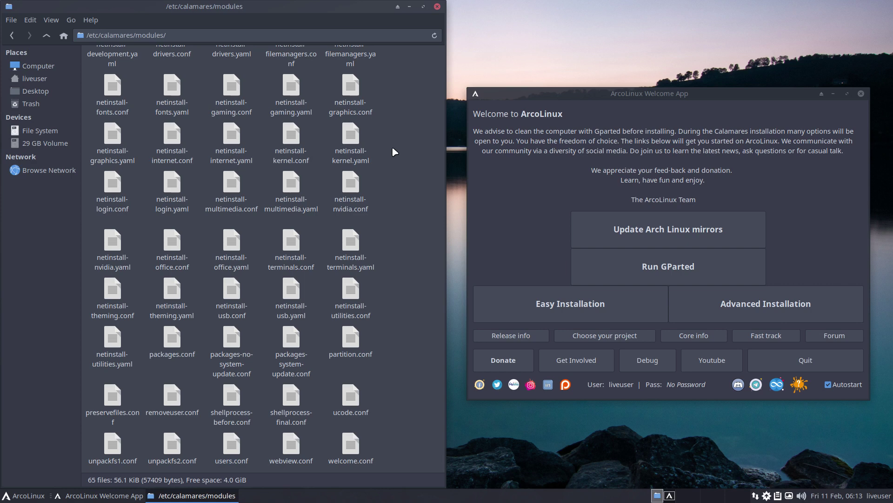
pyautogui.scroll(5, 393, 148)
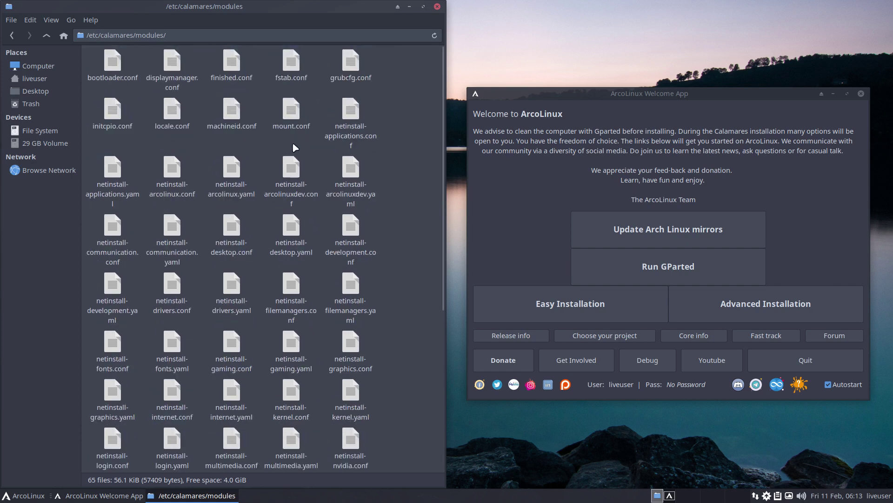
pyautogui.click(294, 114)
pyautogui.doubleClick(295, 114)
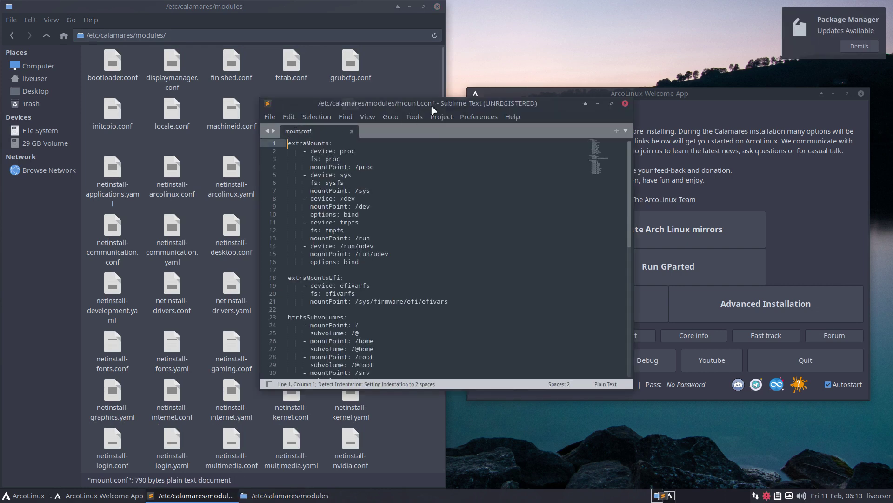
# Step: Move Sublime Text to the left and review the / and /home subvolume entries
pyautogui.moveTo(434, 106); pyautogui.dragTo(2, 188)
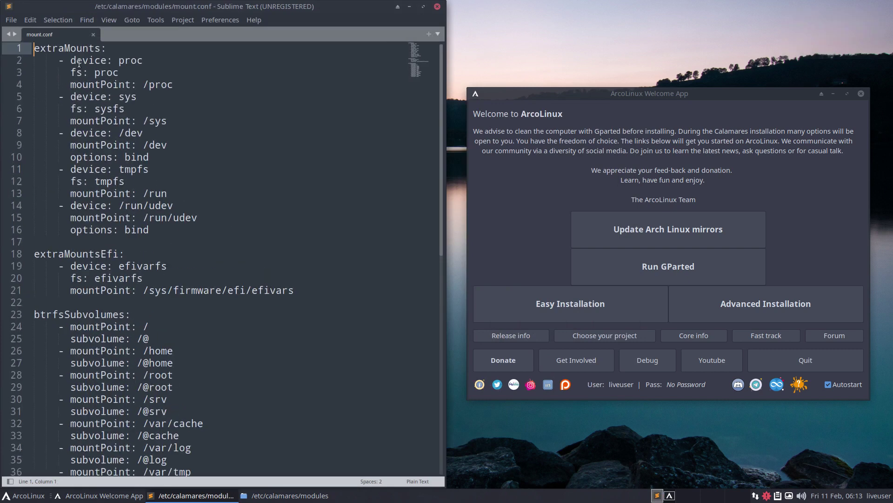
pyautogui.scroll(-1, 104, 238)
pyautogui.scroll(-3, 103, 238)
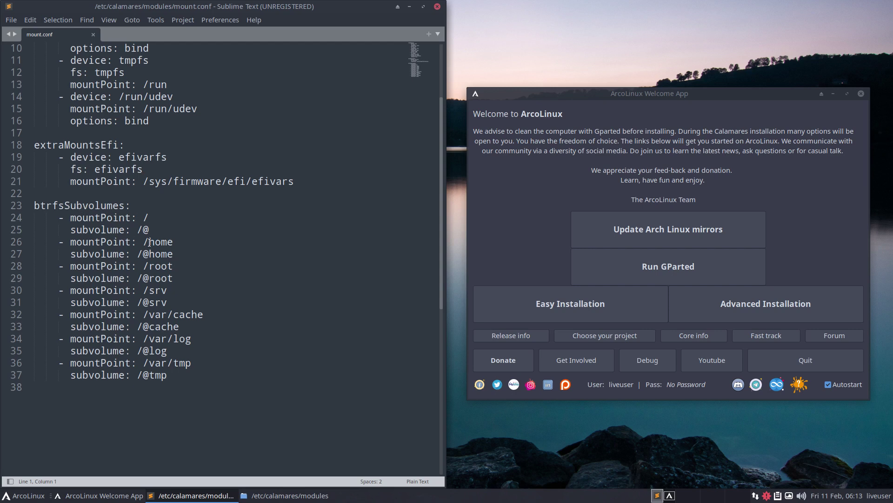
pyautogui.click(156, 217)
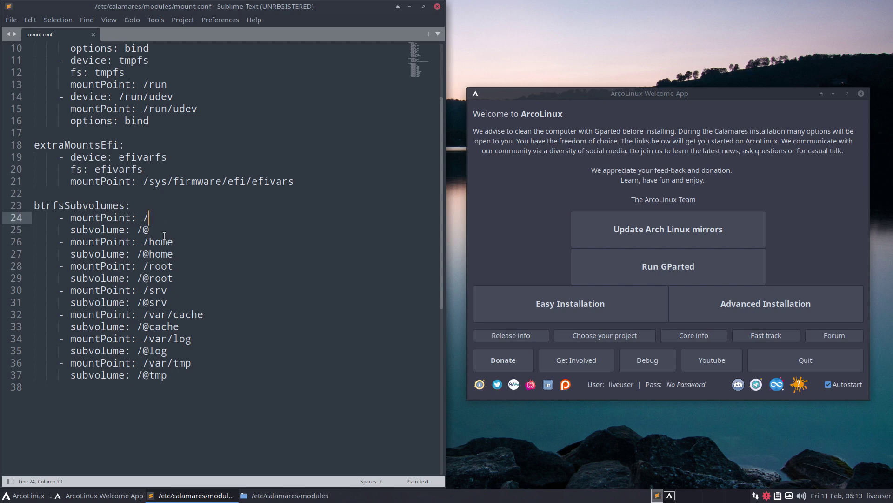
pyautogui.click(155, 228)
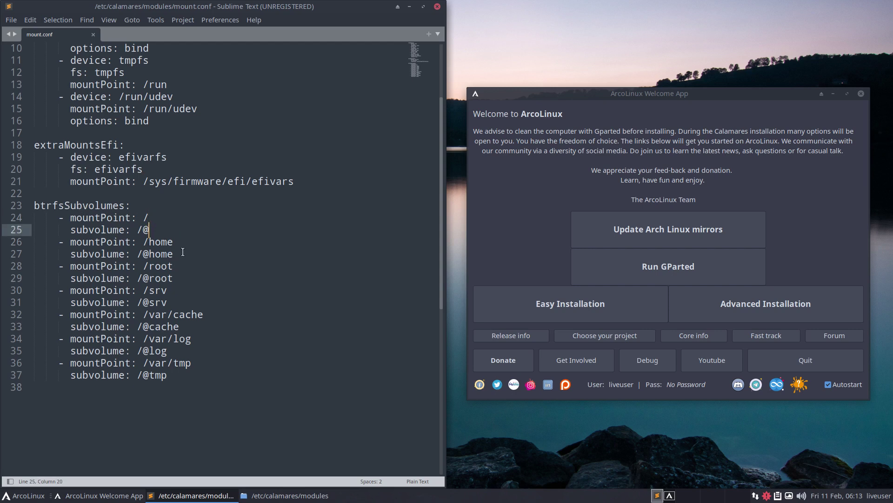
pyautogui.moveTo(180, 254); pyautogui.dragTo(31, 242)
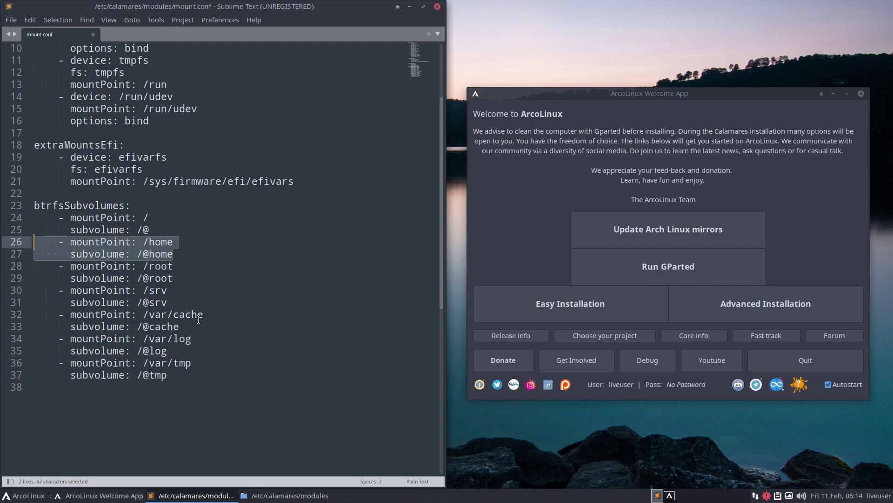
# Step: Delete the /root and /srv subvolume entries, then look over the /var entries
pyautogui.moveTo(174, 279); pyautogui.dragTo(27, 270)
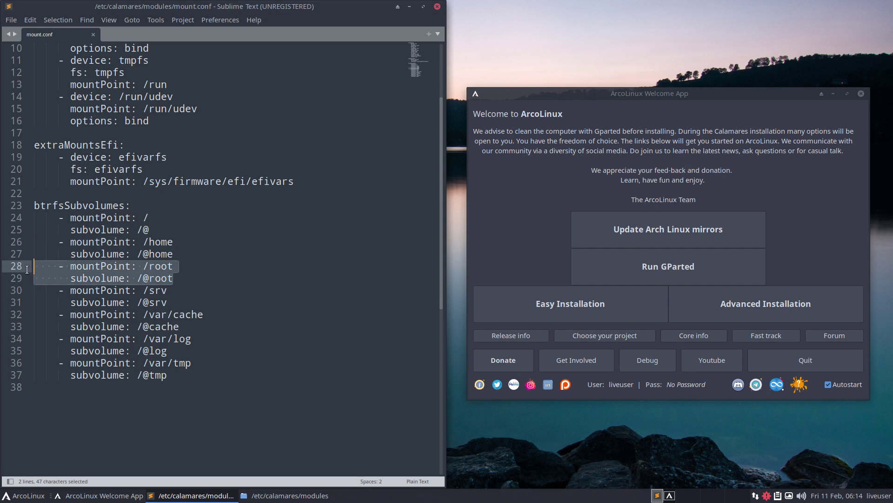
pyautogui.press('BackSpace')
pyautogui.press('BackSpace')
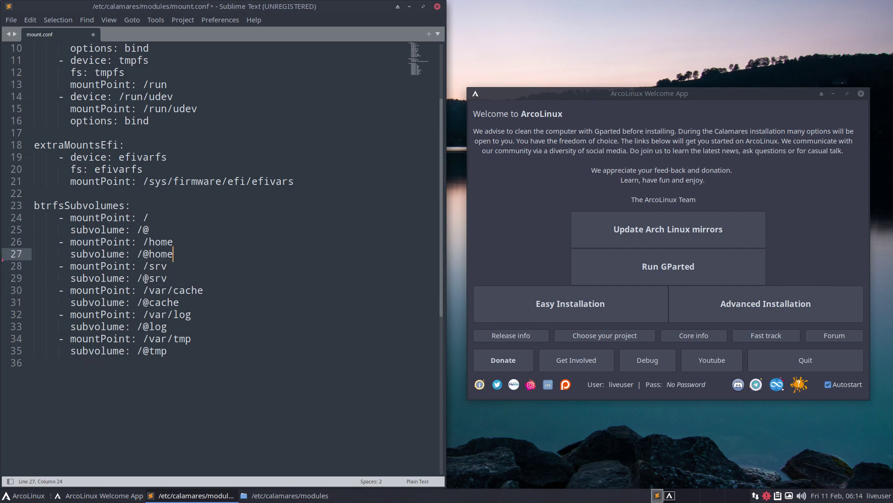
pyautogui.moveTo(178, 277); pyautogui.dragTo(27, 269)
pyautogui.press('BackSpace')
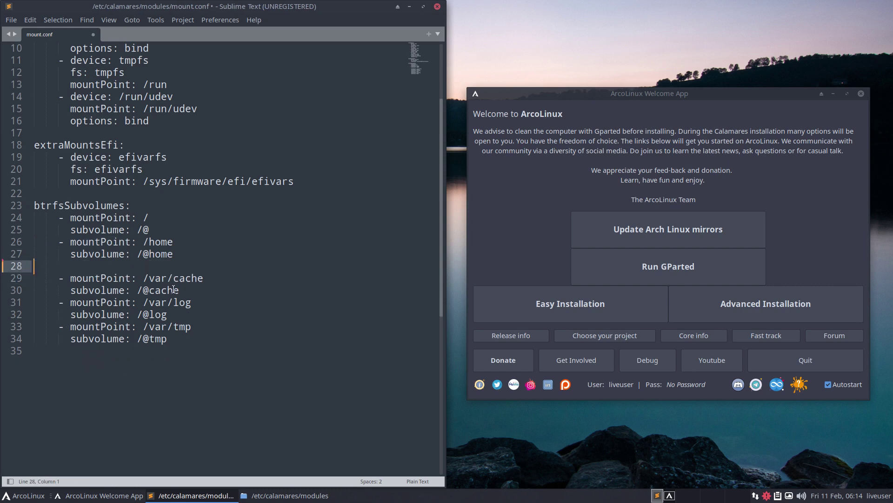
pyautogui.moveTo(199, 289); pyautogui.dragTo(24, 279)
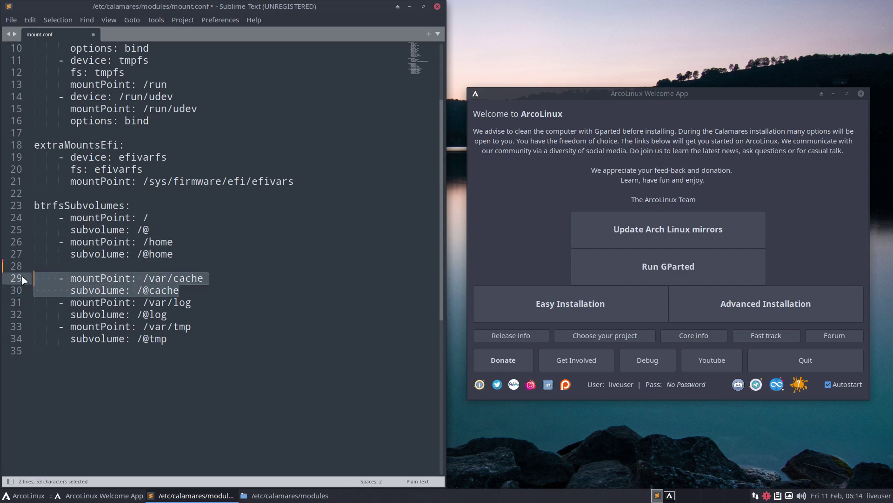
pyautogui.click(199, 302)
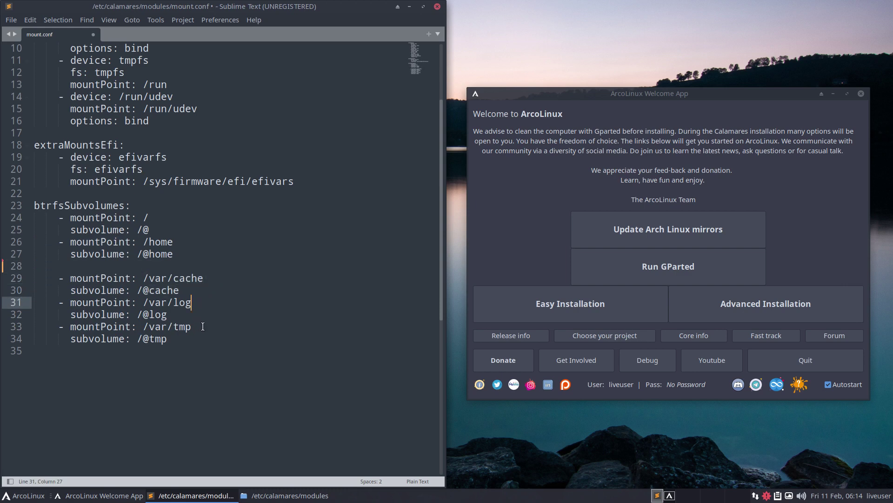
pyautogui.moveTo(200, 326); pyautogui.dragTo(33, 315)
pyautogui.moveTo(154, 346); pyautogui.dragTo(25, 329)
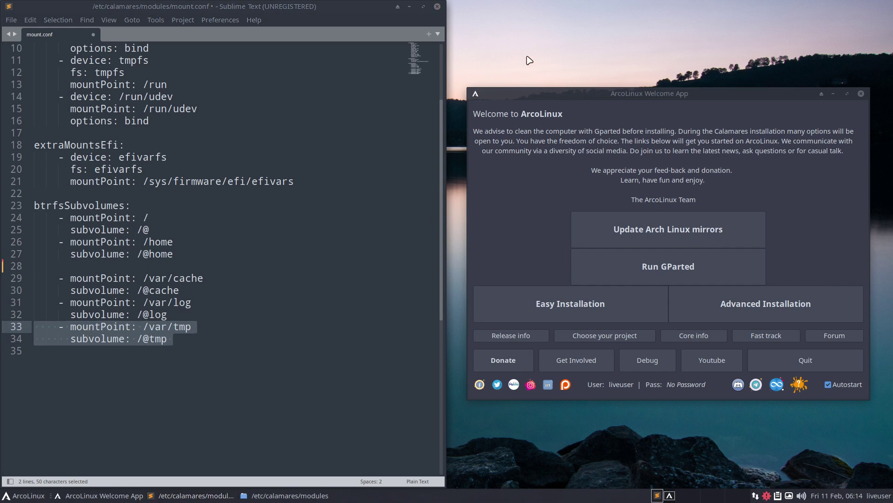
# Step: Open /var/cache/pacman/pkg in a new Thunar window placed beside the editor
pyautogui.press('super+e')
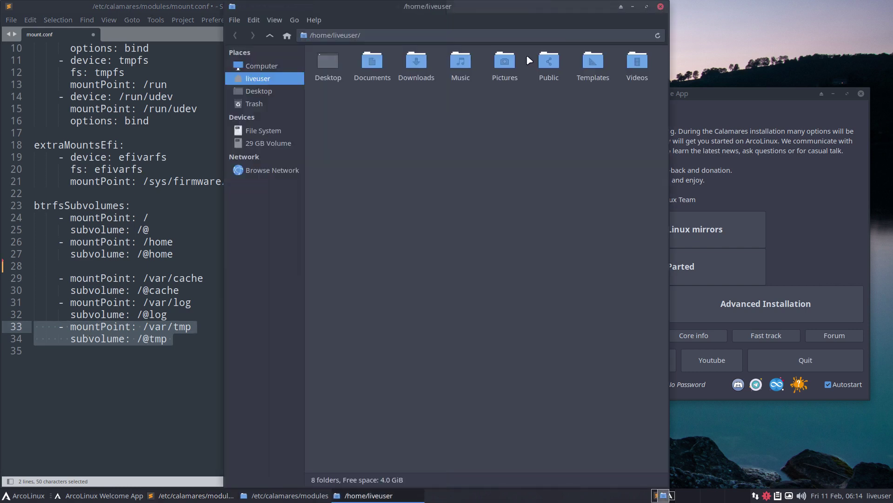
pyautogui.click(279, 130)
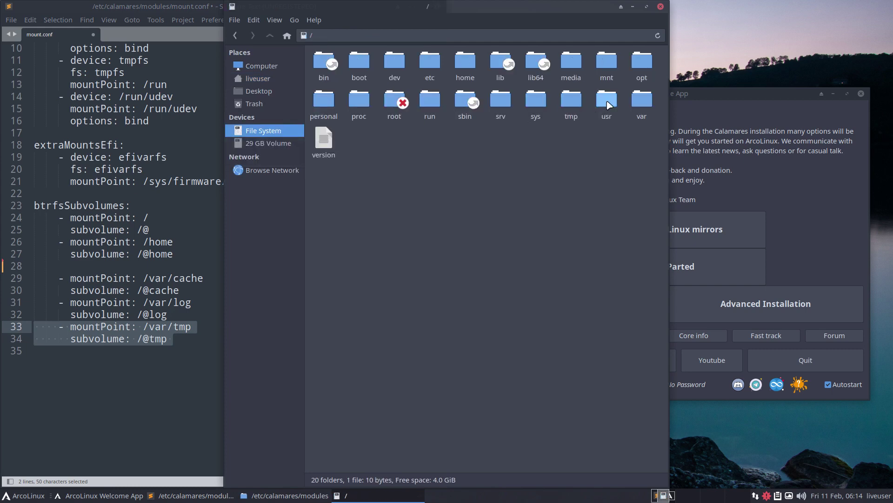
pyautogui.doubleClick(642, 100)
pyautogui.doubleClick(326, 62)
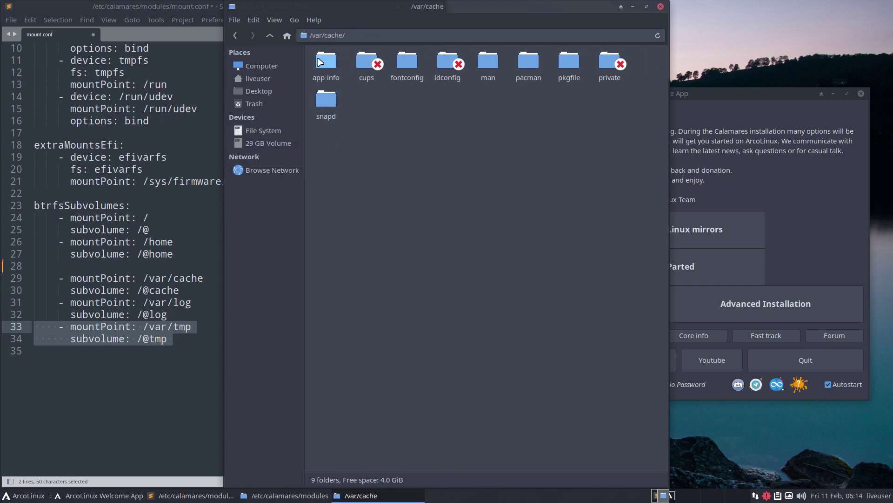
pyautogui.doubleClick(529, 61)
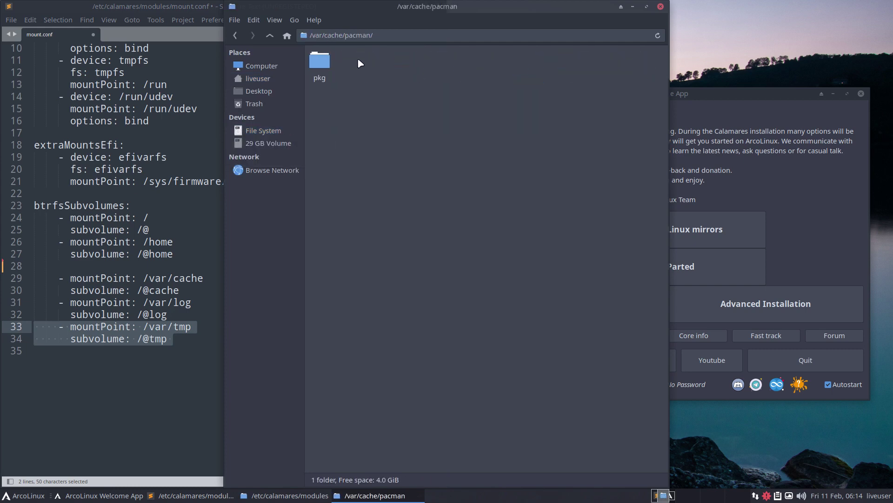
pyautogui.doubleClick(320, 61)
pyautogui.moveTo(437, 11); pyautogui.dragTo(641, 196)
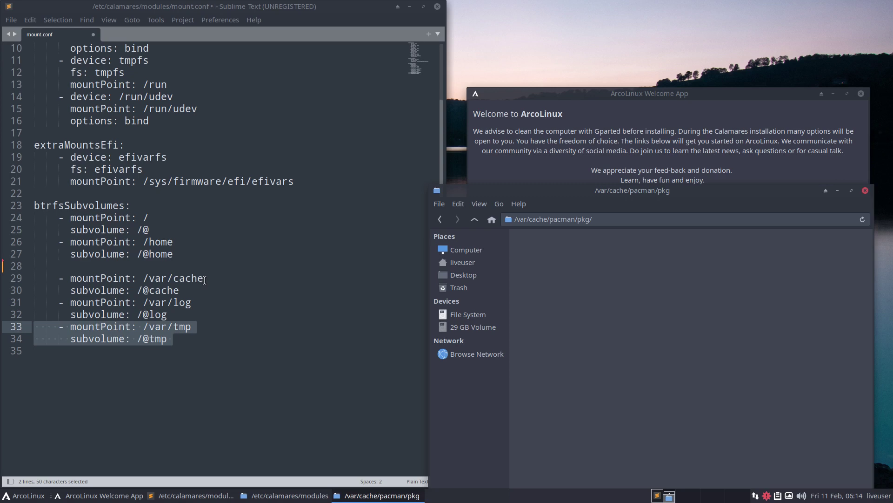
# Step: Put the cursor after /var/cache on line 29, erasing mistyped characters
pyautogui.click(175, 289)
pyautogui.click(177, 270)
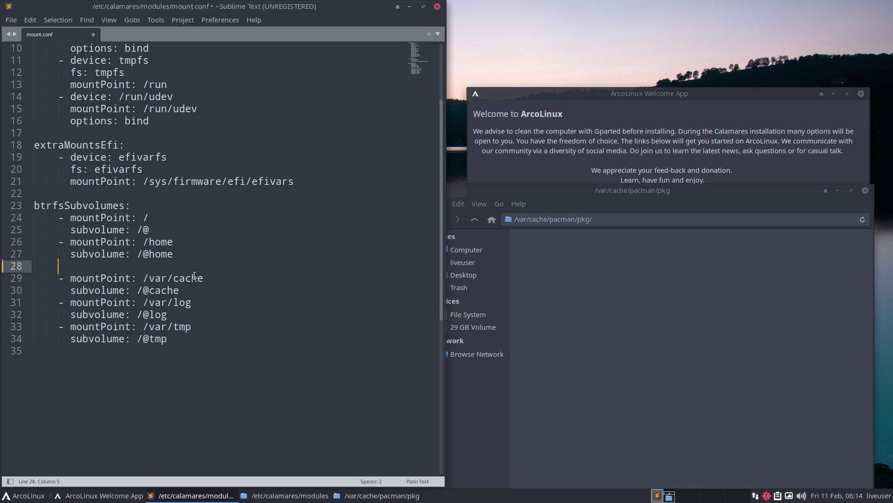
pyautogui.click(206, 278)
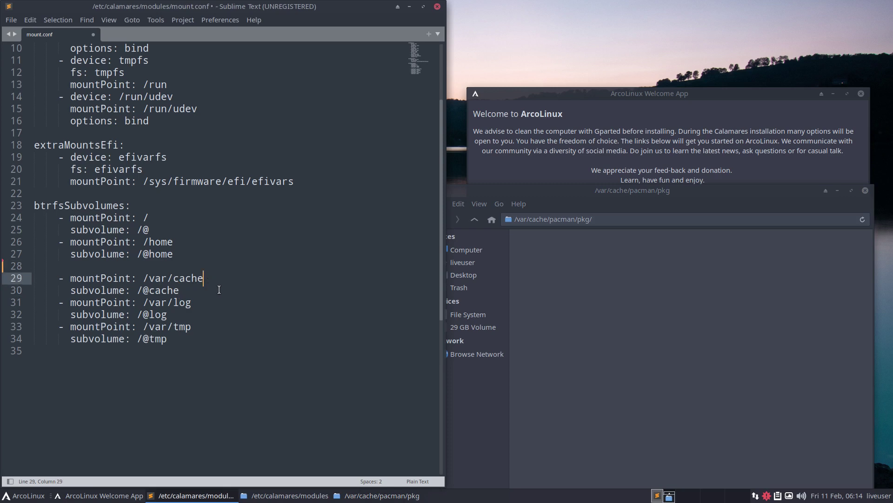
pyautogui.write('>p')
pyautogui.press('BackSpace')
pyautogui.press('BackSpace')
# Step: Switch to the be keyboard layout with setxkbmap and append /pacman/pkg to the mount point
pyautogui.click(551, 21)
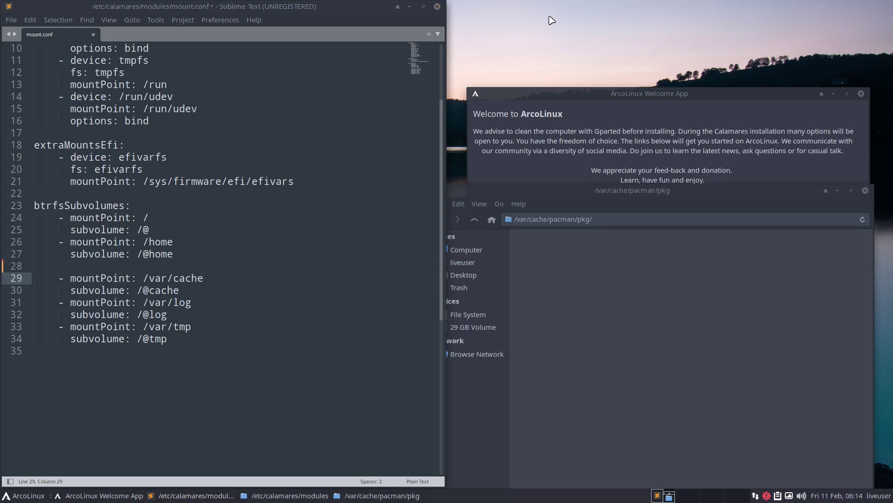
pyautogui.press('F12')
pyautogui.write('setxkbmap ')
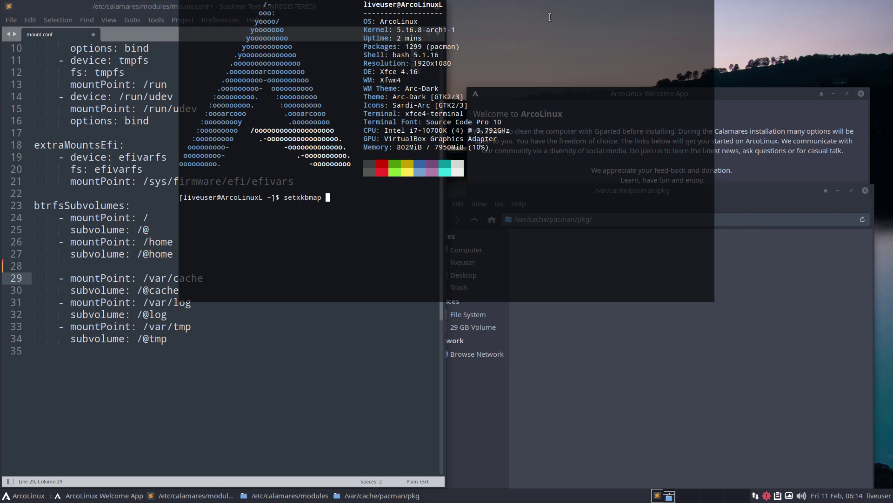
pyautogui.write('be')
pyautogui.press('Return')
pyautogui.press('F12')
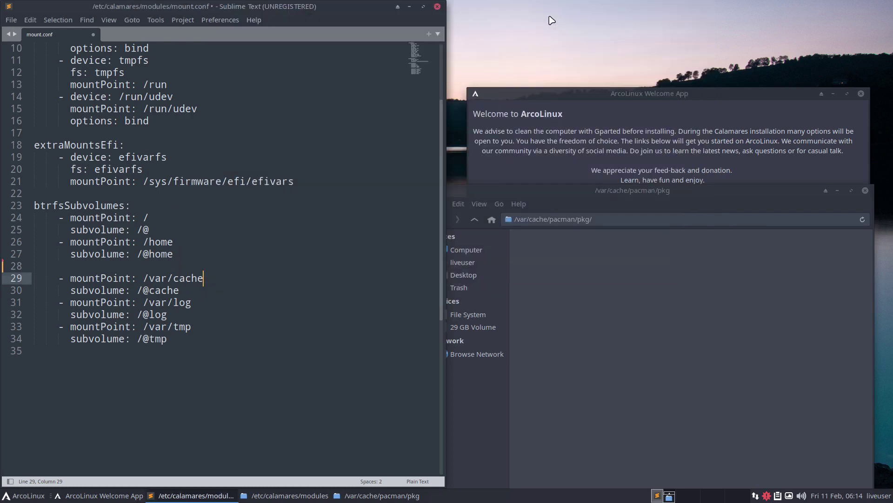
pyautogui.write('/pacman/pkg')
pyautogui.click(645, 275)
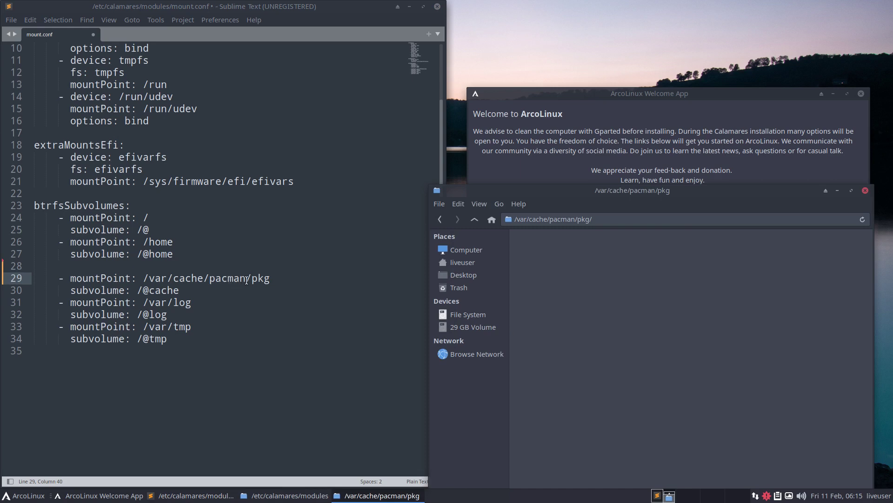
# Step: Delete the /var/log and /var/tmp subvolume entries and the leftover blank lines
pyautogui.click(865, 190)
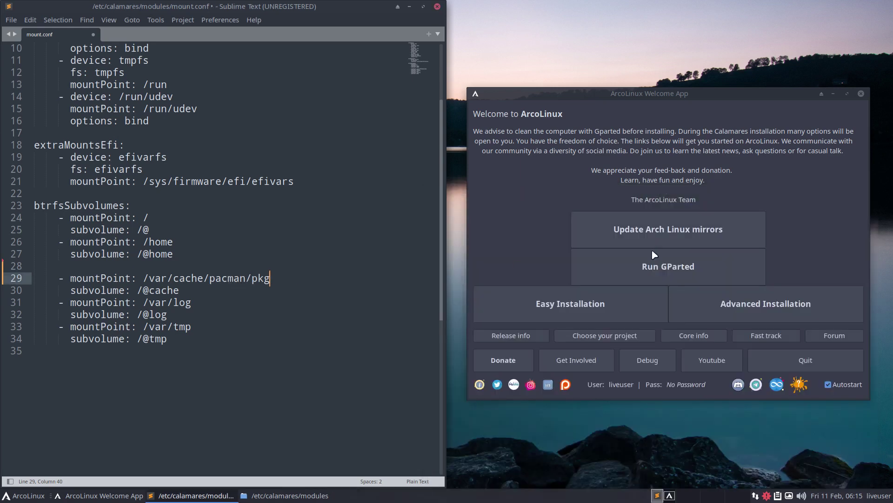
pyautogui.moveTo(168, 314); pyautogui.dragTo(10, 305)
pyautogui.press('BackSpace')
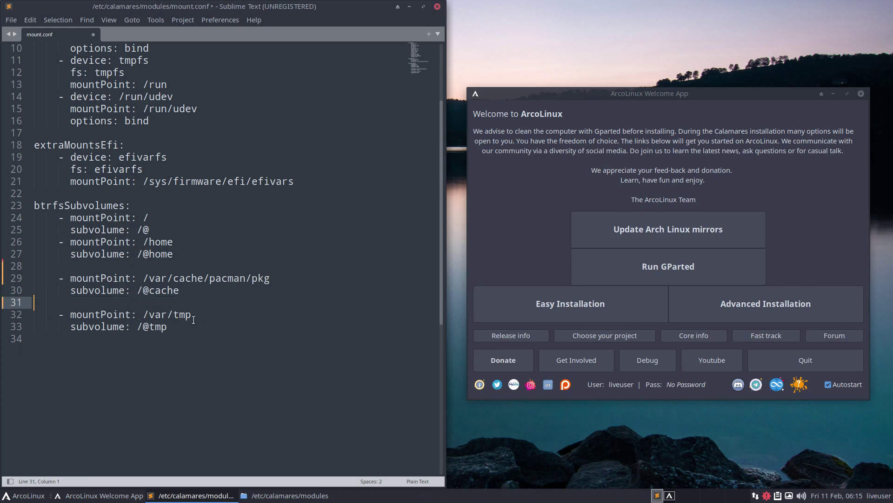
pyautogui.moveTo(185, 326); pyautogui.dragTo(42, 315)
pyautogui.press('BackSpace')
pyautogui.press('BackSpace')
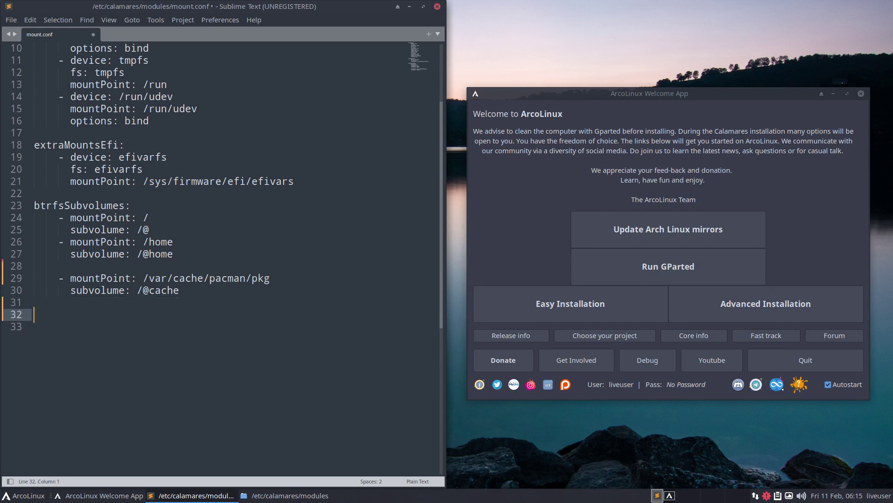
pyautogui.press('BackSpace')
pyautogui.click(61, 307)
pyautogui.press('BackSpace')
pyautogui.click(72, 268)
pyautogui.press('BackSpace')
pyautogui.press('BackSpace')
pyautogui.press('BackSpace')
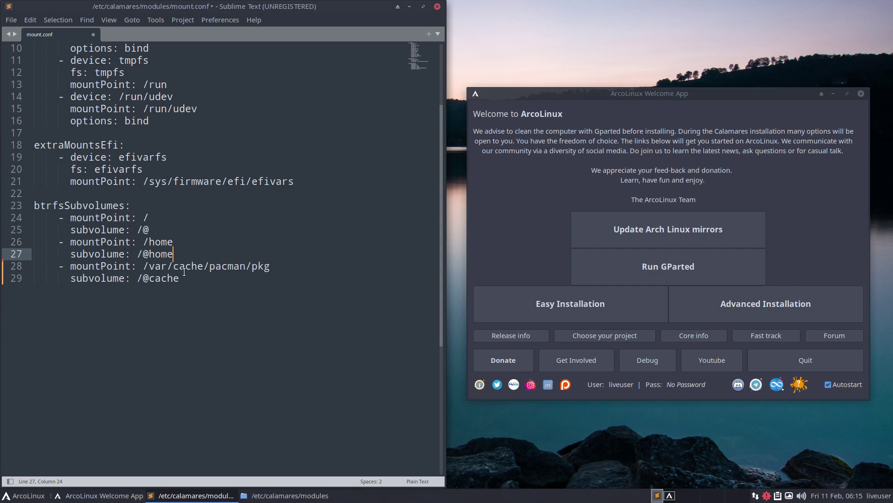
pyautogui.moveTo(188, 278); pyautogui.dragTo(149, 279)
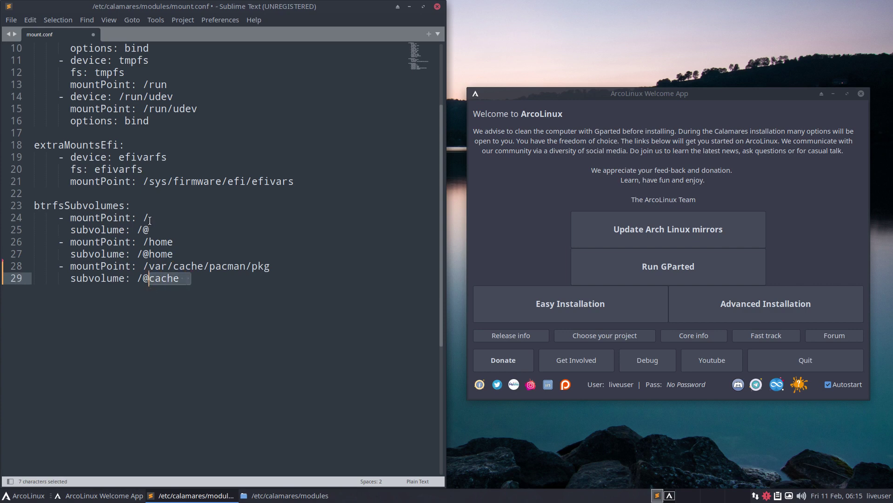
pyautogui.moveTo(146, 232); pyautogui.dragTo(149, 231)
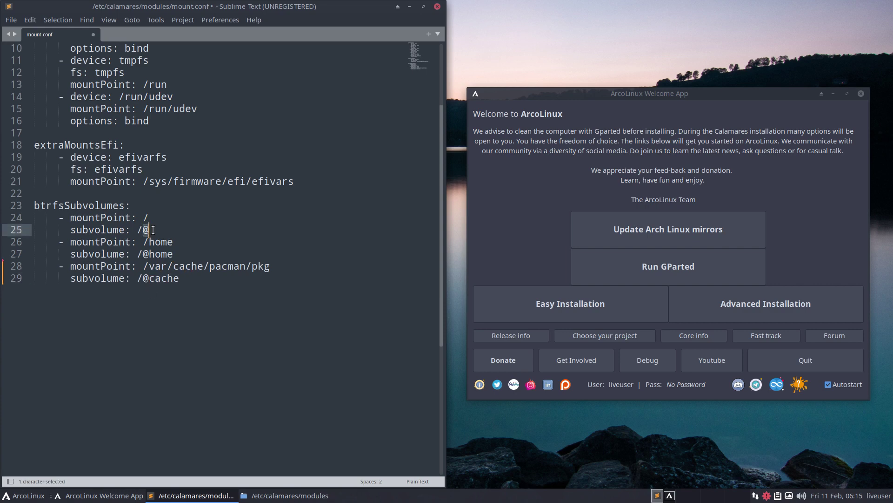
pyautogui.click(156, 255)
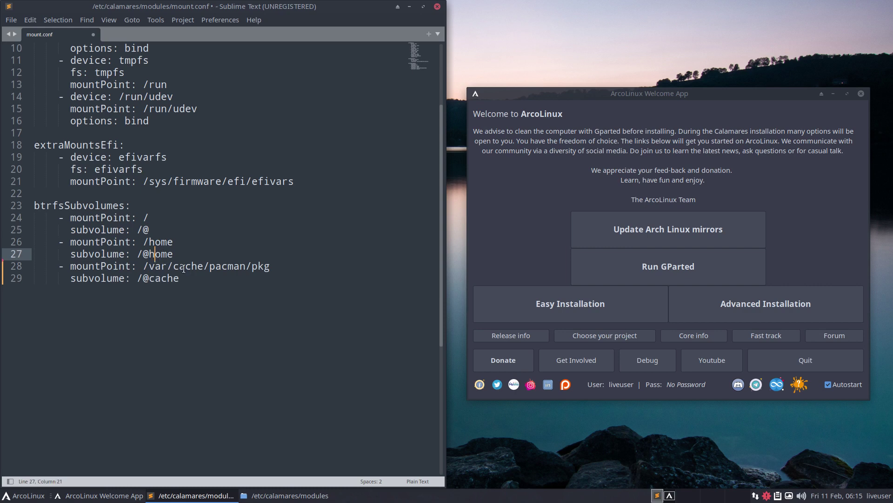
pyautogui.doubleClick(154, 280)
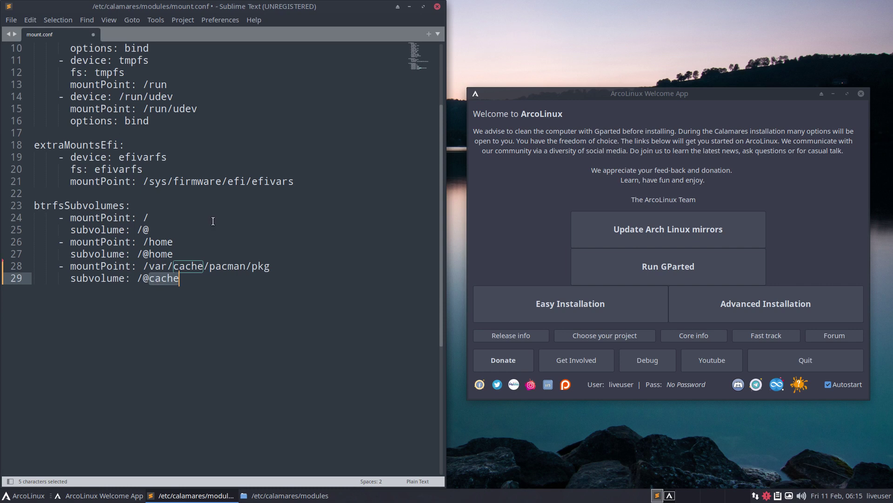
# Step: Save mount.conf, suppress the permissions notice, and launch Advanced Installation
pyautogui.hotkey('ctrl', 's')
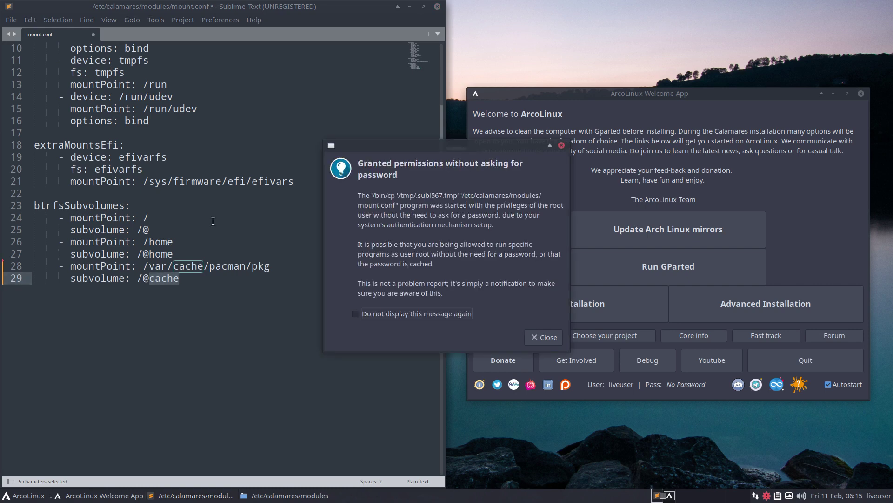
pyautogui.click(434, 315)
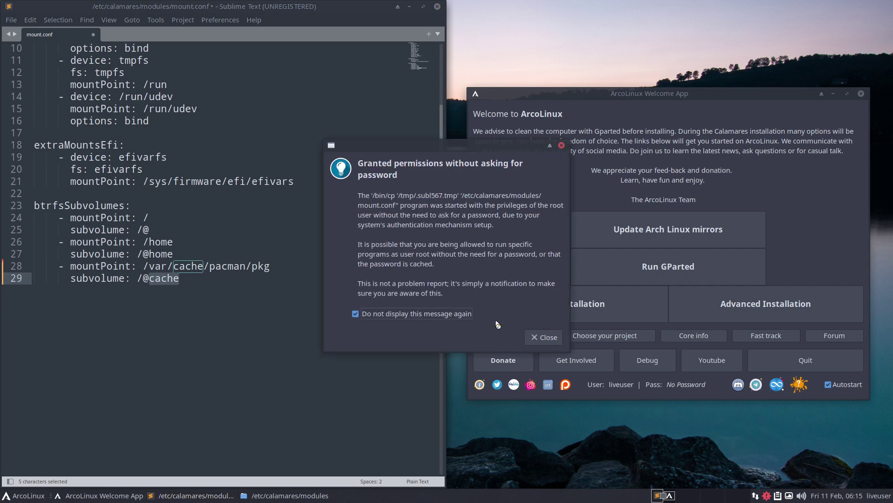
pyautogui.click(544, 337)
pyautogui.click(241, 285)
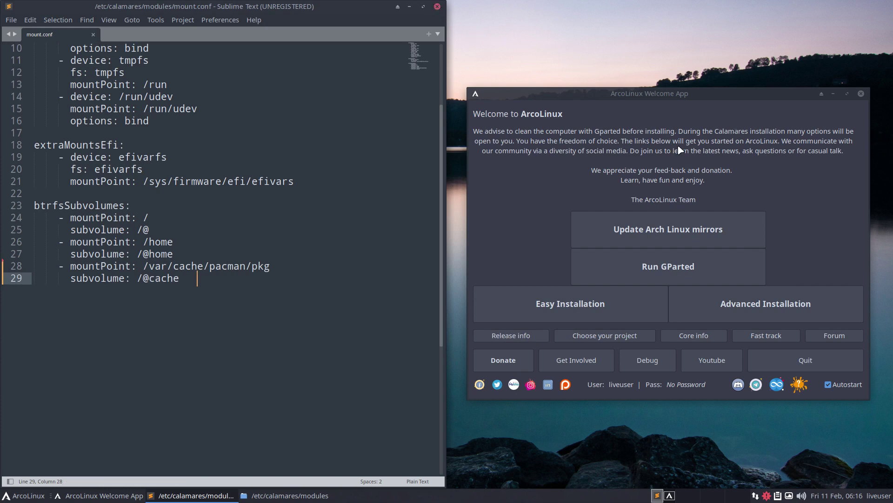
pyautogui.click(765, 304)
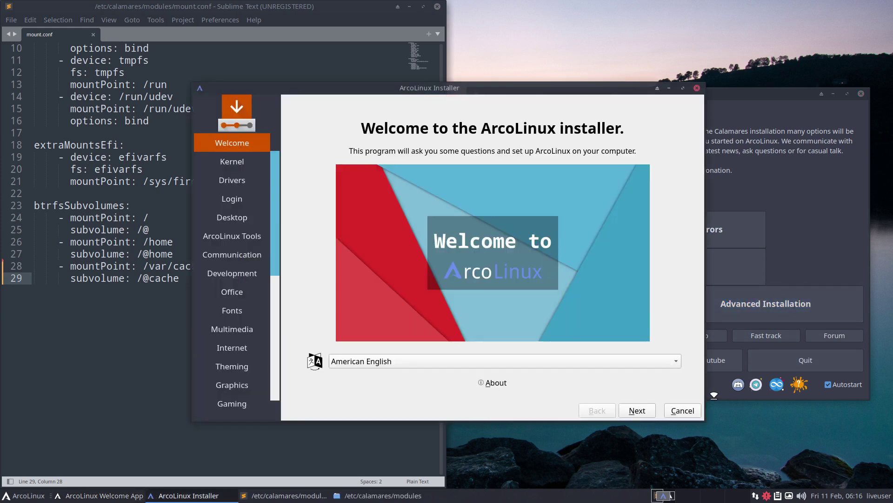
# Step: Step through the installer pages and include all 'Utilities for Snapper and Btrfs'
pyautogui.click(653, 411)
pyautogui.click(653, 411)
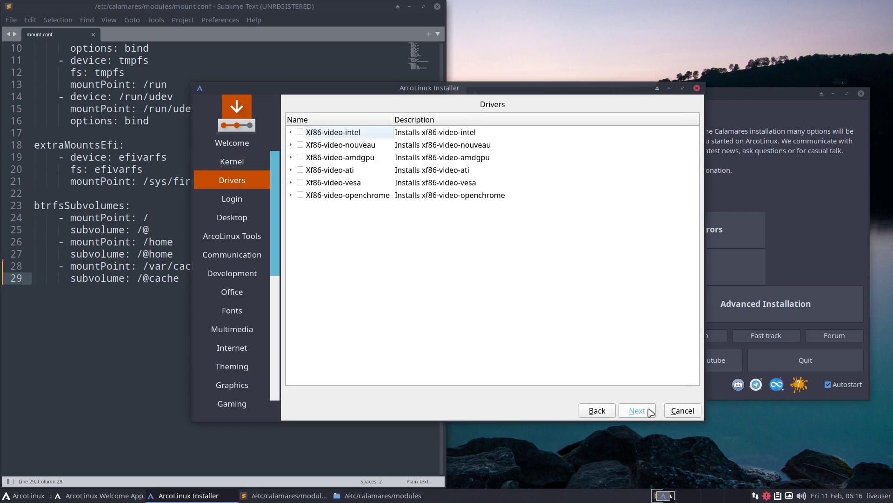
pyautogui.click(652, 411)
pyautogui.click(652, 411)
pyautogui.click(652, 411)
pyautogui.click(651, 411)
pyautogui.click(650, 412)
pyautogui.click(650, 411)
pyautogui.click(651, 412)
pyautogui.click(650, 411)
pyautogui.click(650, 411)
pyautogui.click(650, 412)
pyautogui.click(651, 412)
pyautogui.click(650, 412)
pyautogui.click(651, 412)
pyautogui.click(651, 412)
pyautogui.click(651, 411)
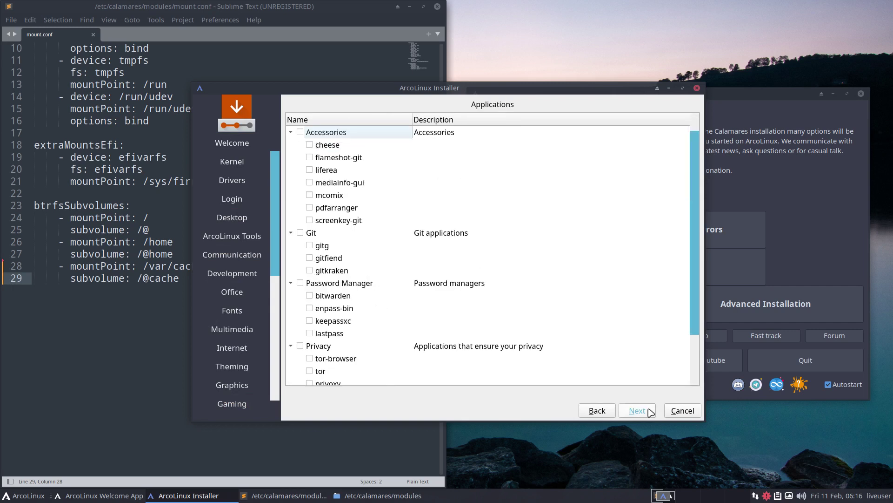
pyautogui.click(600, 412)
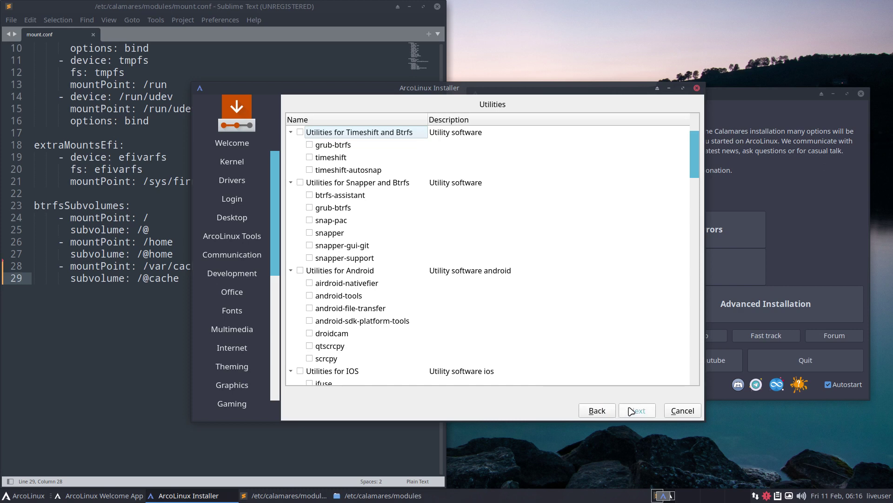
pyautogui.click(301, 183)
# Step: Continue to the Keyboard page and choose the Belgian layout
pyautogui.click(634, 409)
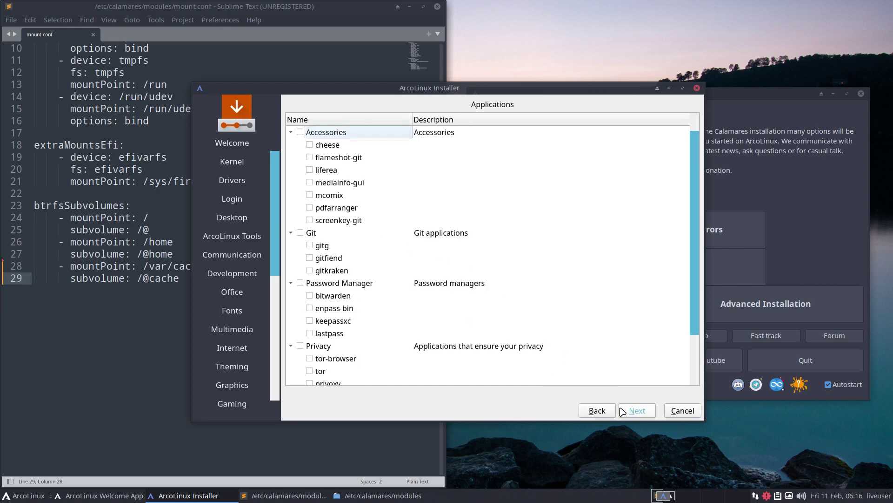
pyautogui.click(636, 409)
pyautogui.click(637, 410)
pyautogui.click(637, 411)
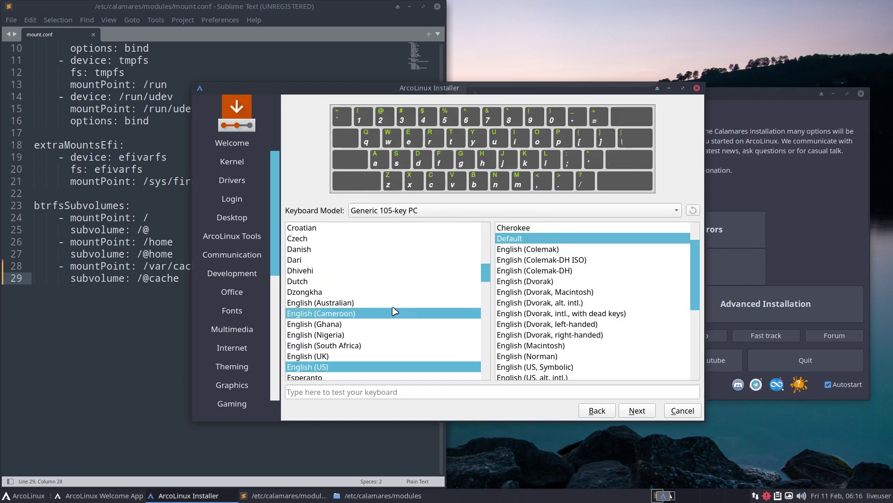
pyautogui.scroll(3, 410, 326)
pyautogui.click(300, 249)
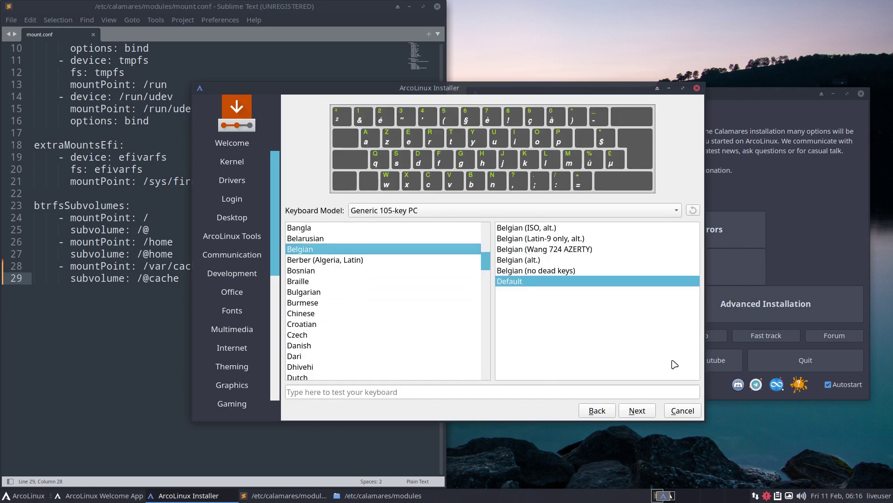
# Step: Choose Erase disk with btrfs filesystem and 'Swap (with Hibernate)'
pyautogui.click(635, 410)
pyautogui.click(363, 157)
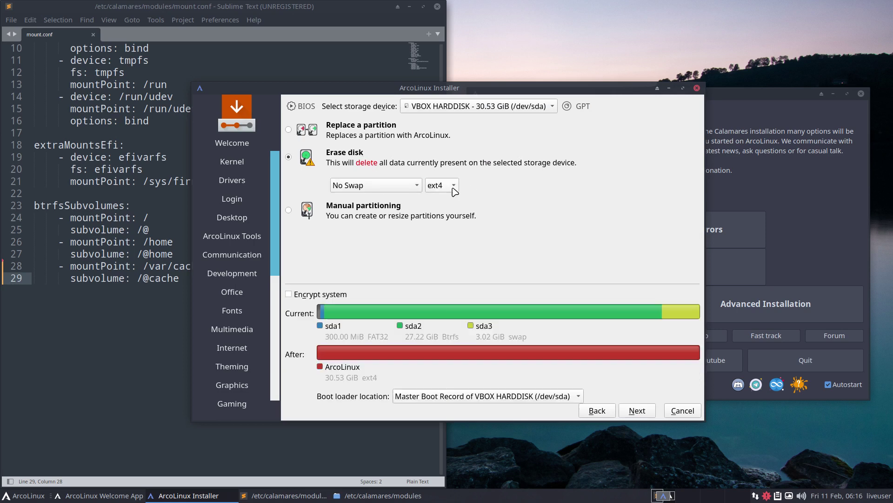
pyautogui.click(453, 187)
pyautogui.click(453, 201)
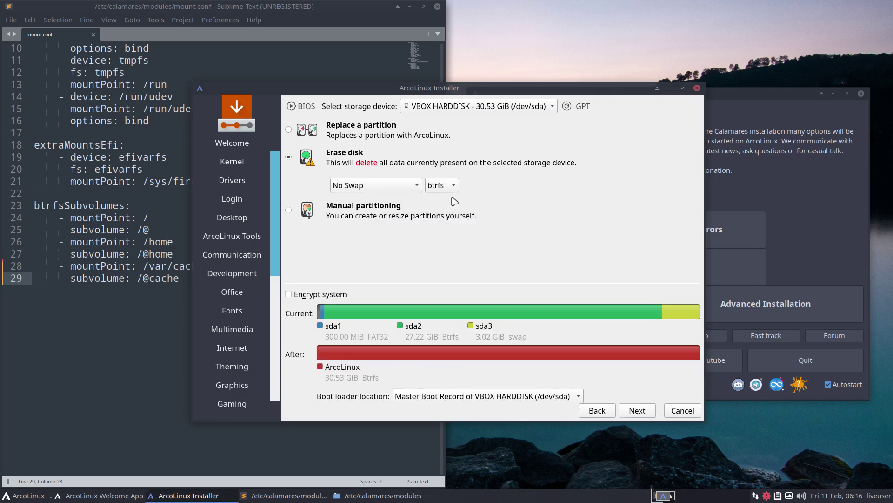
pyautogui.click(415, 187)
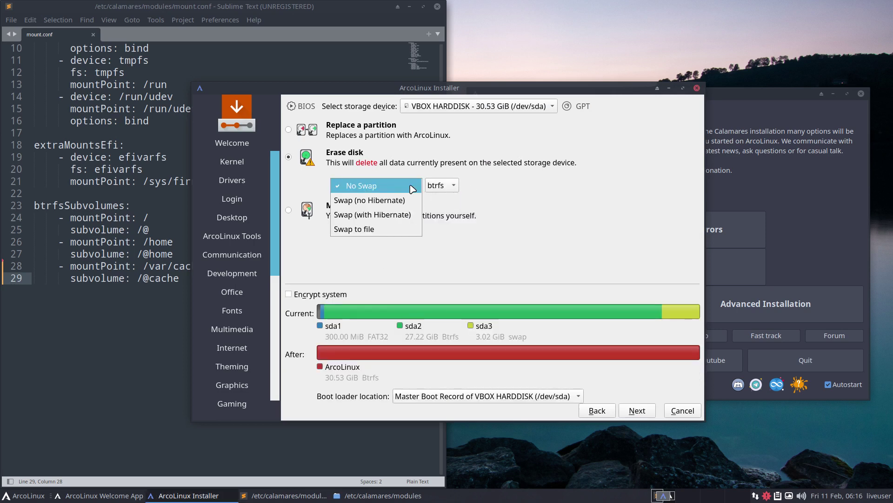
pyautogui.click(411, 215)
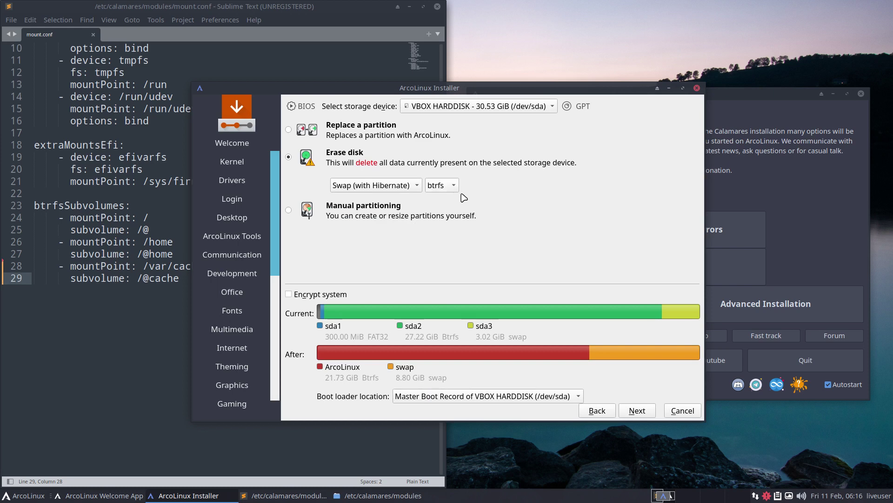
# Step: Inspect the manual partition table, then return to Erase disk and bring the installer forward
pyautogui.click(373, 210)
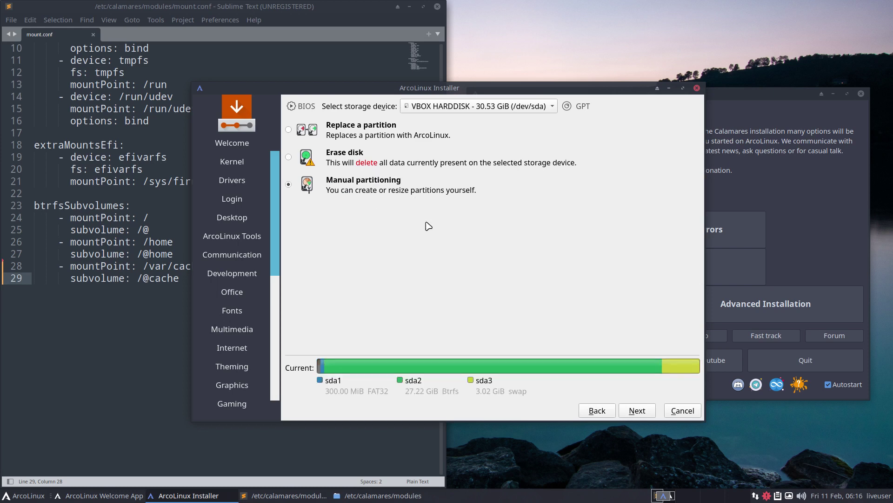
pyautogui.click(638, 410)
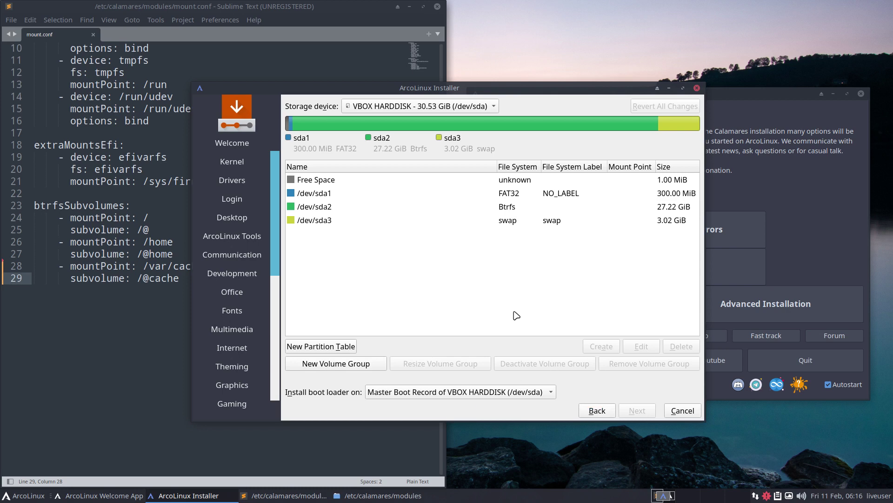
pyautogui.click(597, 413)
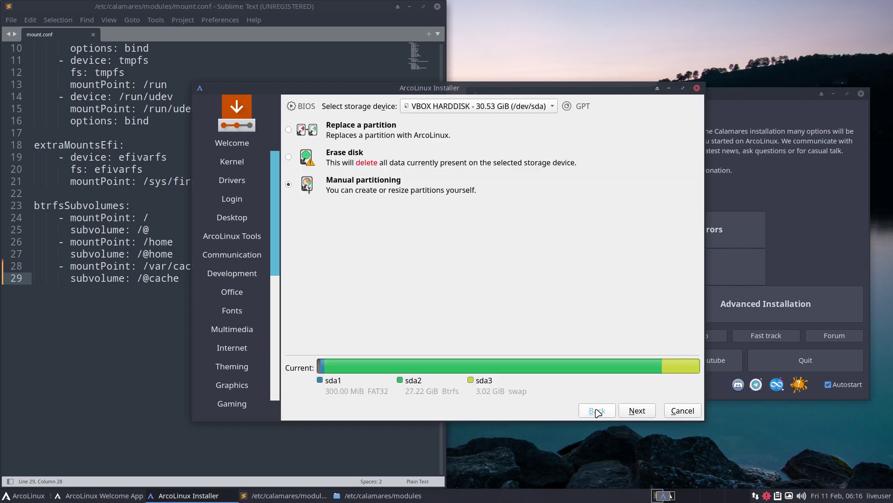
pyautogui.click(348, 155)
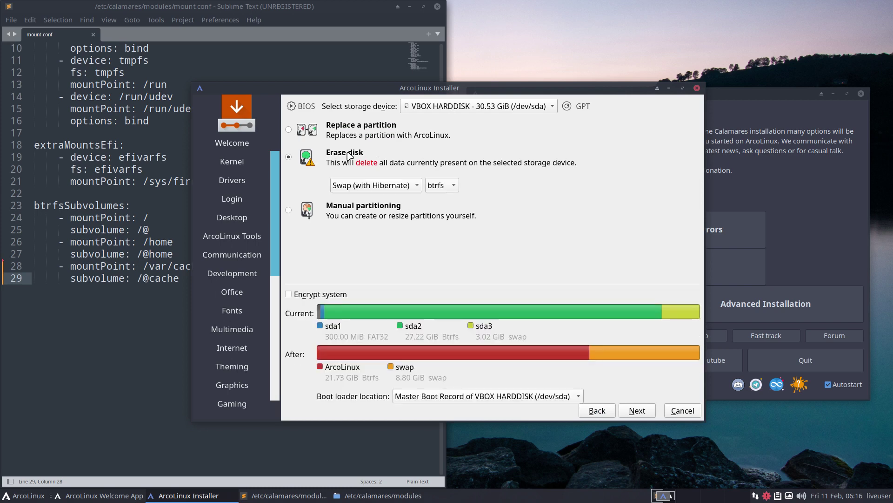
pyautogui.click(171, 196)
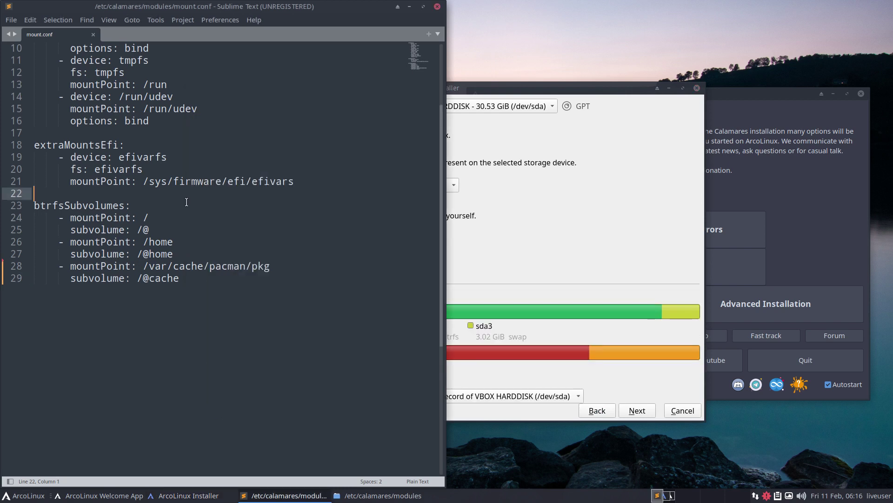
pyautogui.click(567, 160)
pyautogui.click(877, 496)
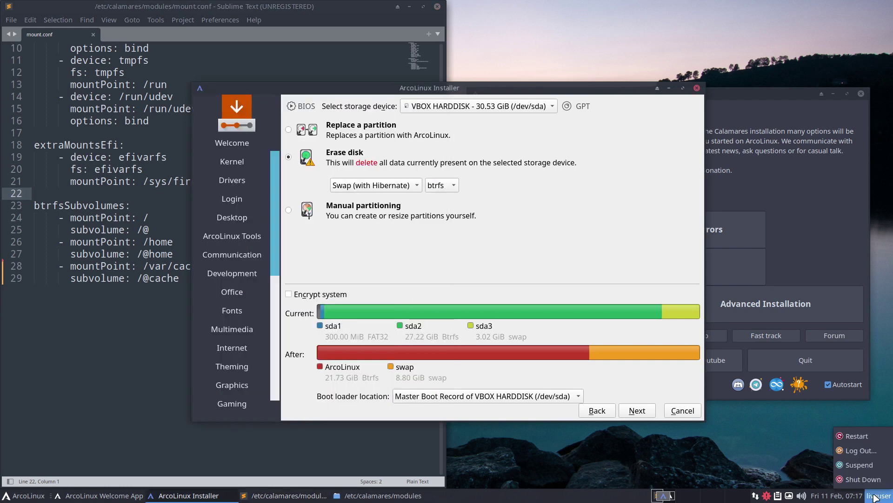
pyautogui.click(877, 497)
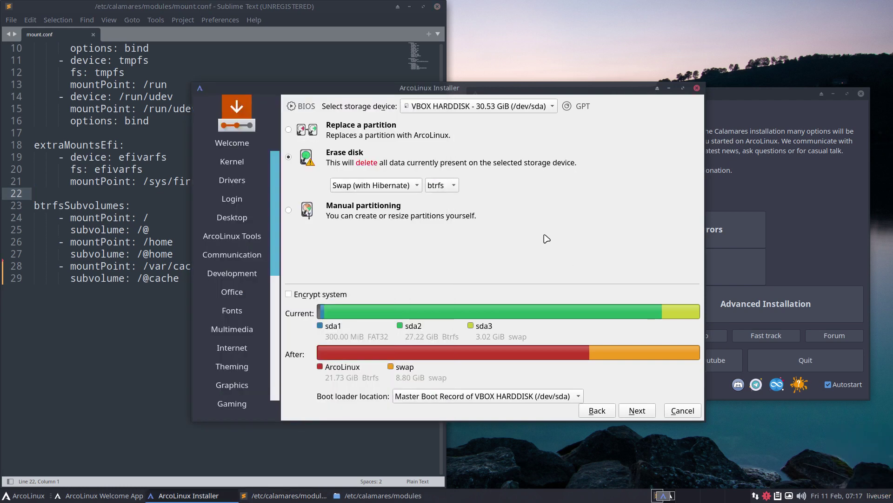
# Step: Enter the user's name and password, enable automatic login, and reuse the password for the administrator
pyautogui.click(634, 411)
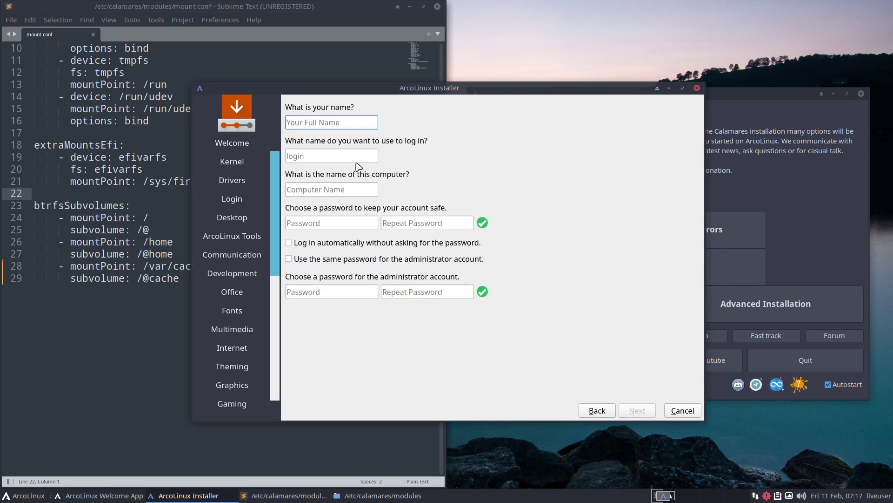
pyautogui.write('erik')
pyautogui.press('Tab')
pyautogui.press('Tab')
pyautogui.press('Tab')
pyautogui.write('****')
pyautogui.press('Tab')
pyautogui.write('****')
pyautogui.press('Tab')
pyautogui.press('space')
pyautogui.press('Tab')
pyautogui.press('space')
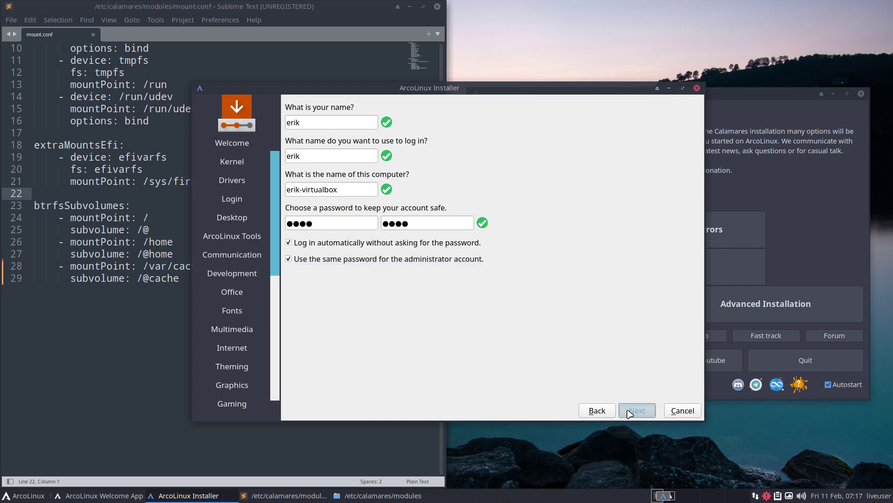
pyautogui.click(637, 410)
# Step: Install ArcoLinux, wait for 'All done.', and restart into the new system
pyautogui.click(635, 421)
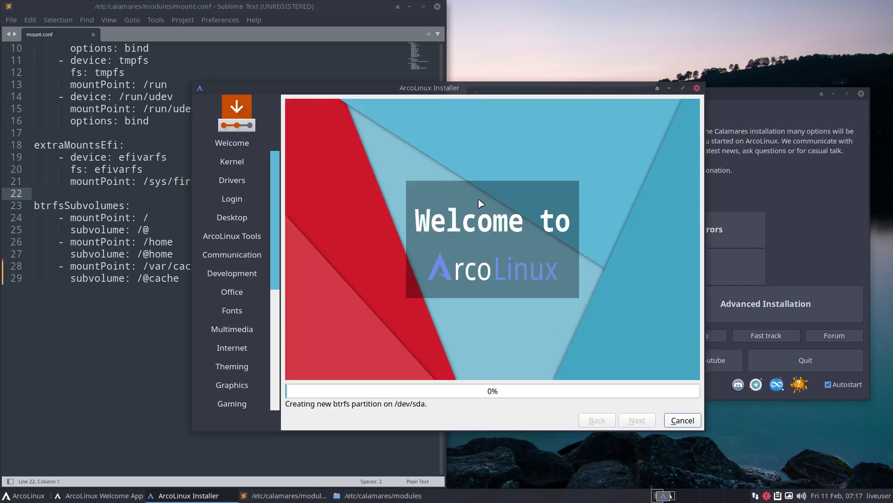
pyautogui.moveTo(485, 95); pyautogui.dragTo(541, 123)
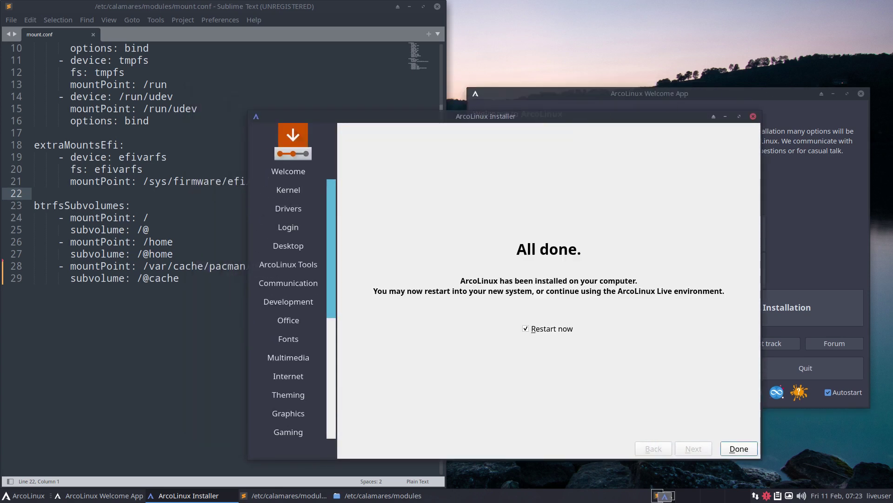
pyautogui.click(734, 449)
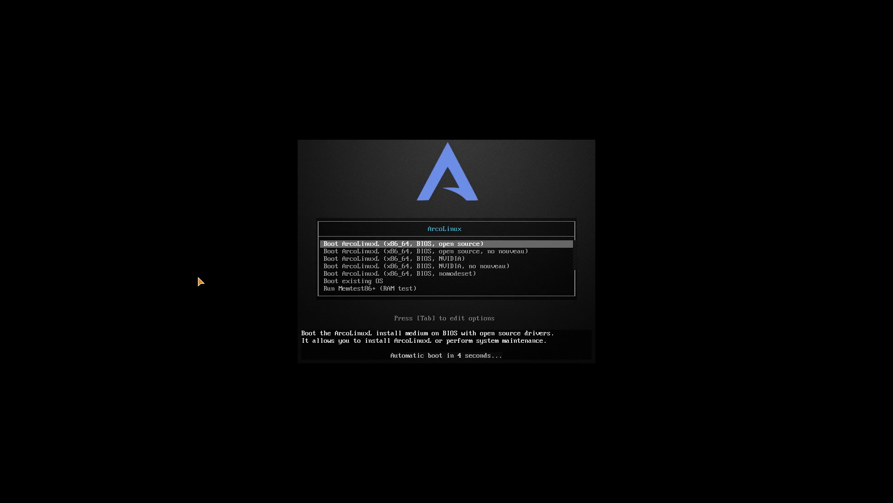
# Step: Choose the boot entry for the existing installed ArcoLinux system
pyautogui.press('Down')
pyautogui.press('Down')
pyautogui.press('Down')
pyautogui.press('Down')
pyautogui.press('Down')
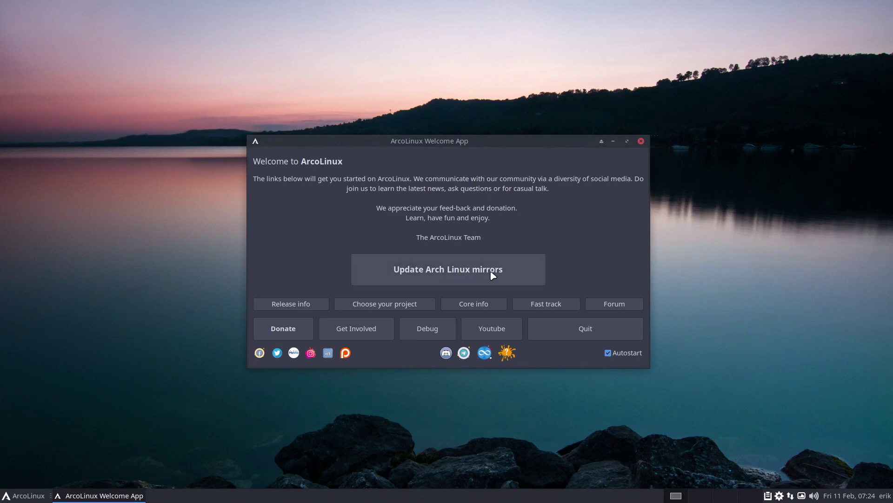
# Step: Close the Welcome App and run duf in a new Alacritty terminal
pyautogui.click(623, 331)
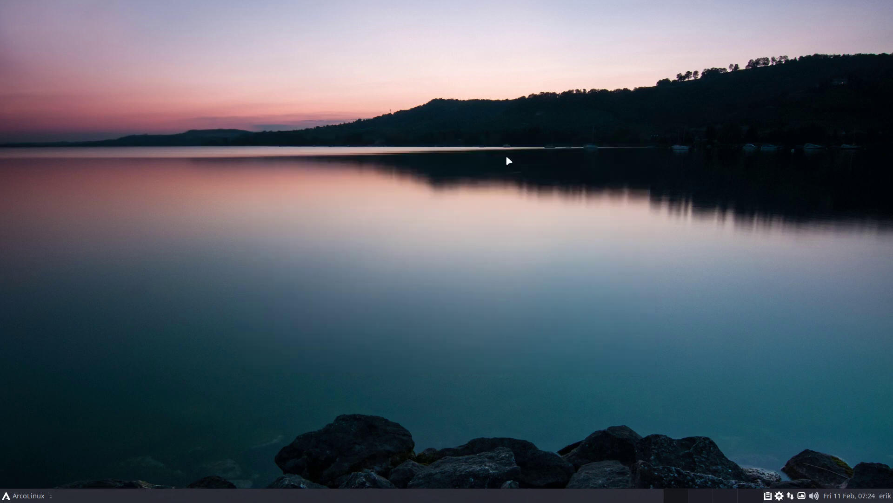
pyautogui.hotkey('ctrl', 'alt', 't')
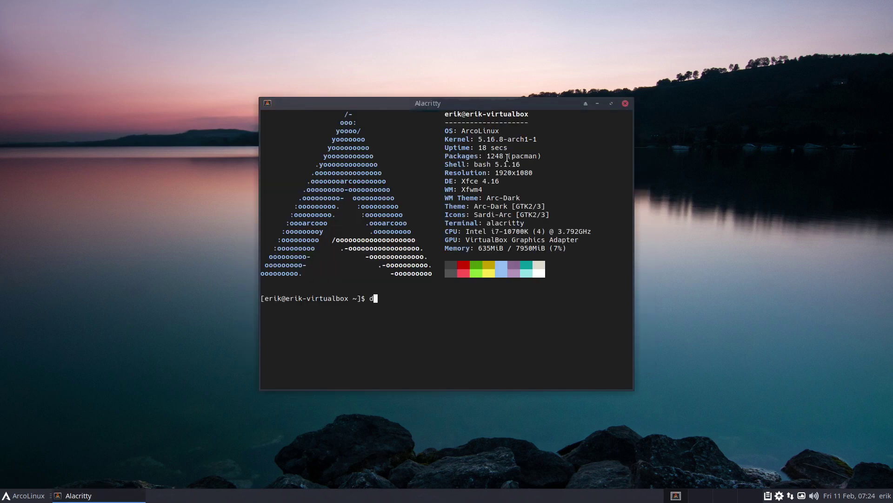
pyautogui.write('f')
pyautogui.press('Return')
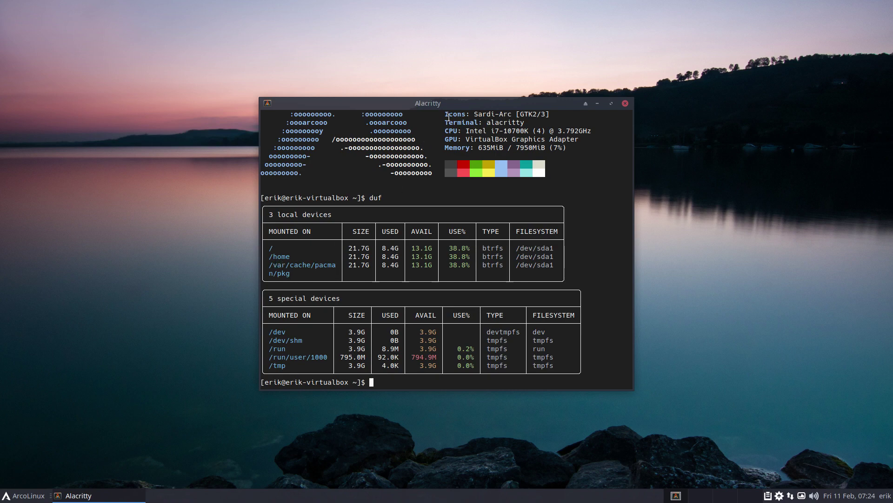
# Step: Open a second terminal and list the btrfs subvolumes with 'sudo btrfs su li /'
pyautogui.moveTo(459, 105); pyautogui.dragTo(751, 24)
pyautogui.press('super+Return')
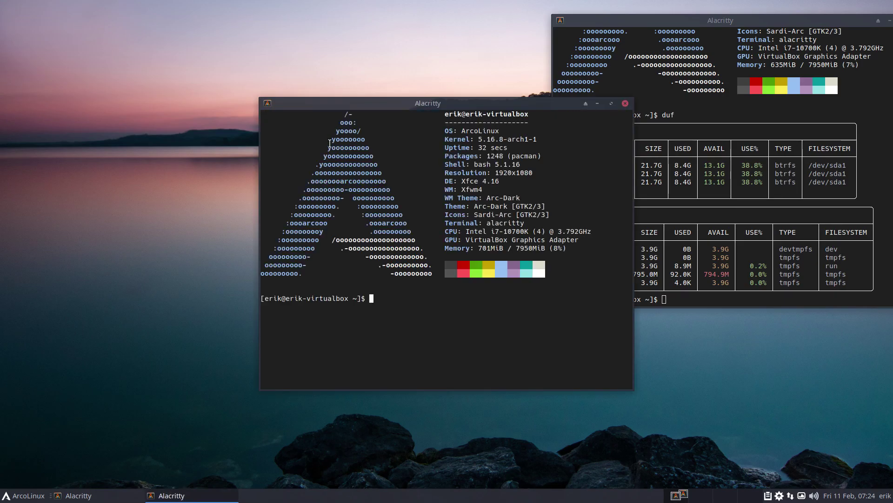
pyautogui.moveTo(407, 107)
pyautogui.mouseDown()
pyautogui.moveTo(268, 91)
pyautogui.moveTo(196, 71)
pyautogui.mouseUp()
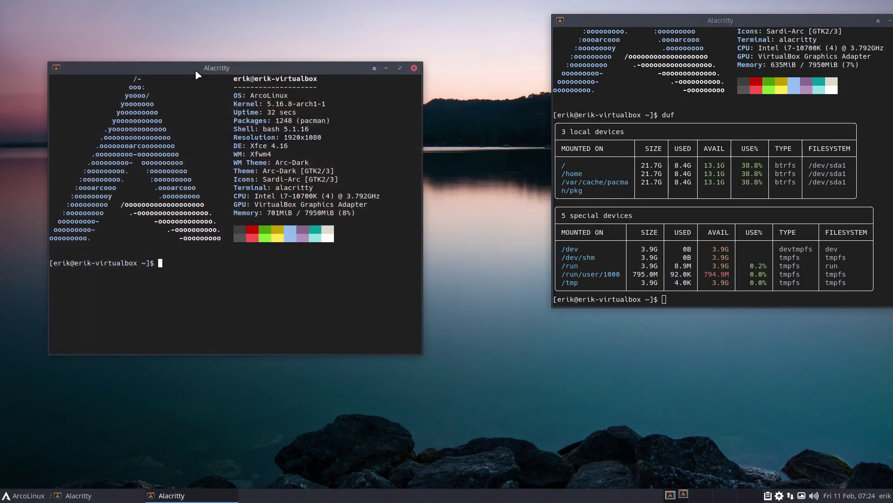
pyautogui.write('sudo btrfs su li /')
pyautogui.press('Return')
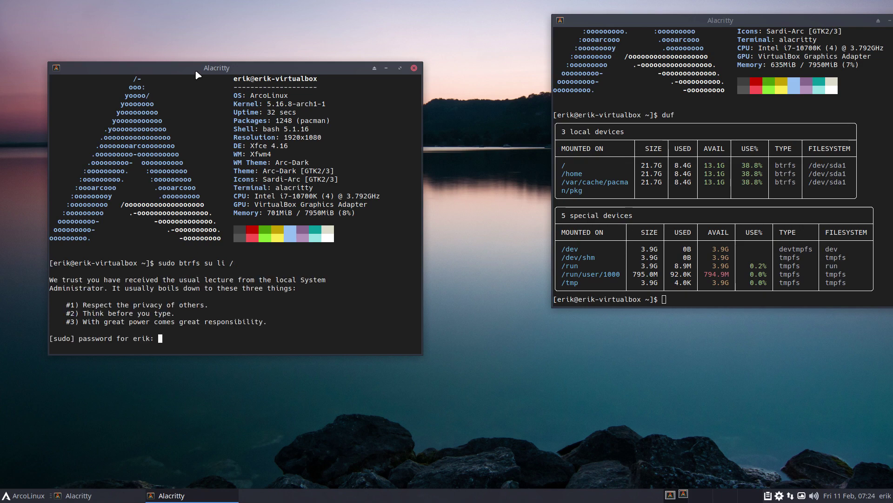
pyautogui.press('Return')
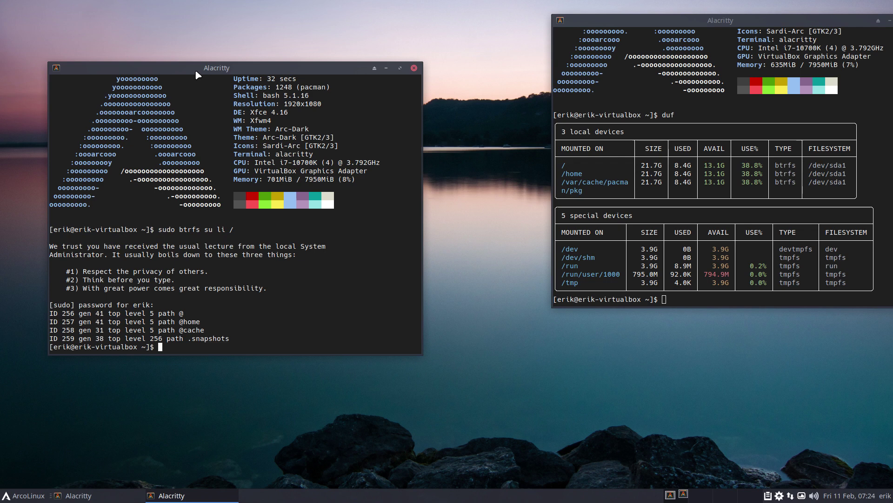
# Step: Create a snapper snapshot with snapcr, running snapli before and after to confirm it
pyautogui.write('snapli')
pyautogui.press('Return')
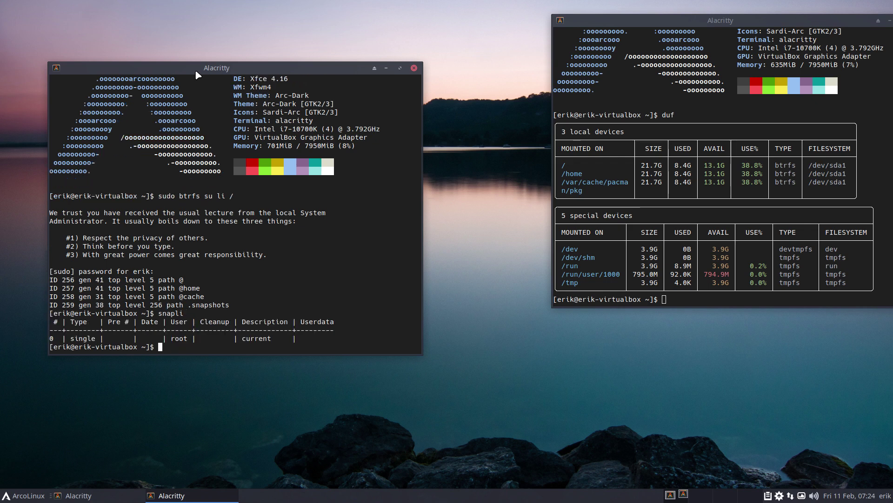
pyautogui.write('snap')
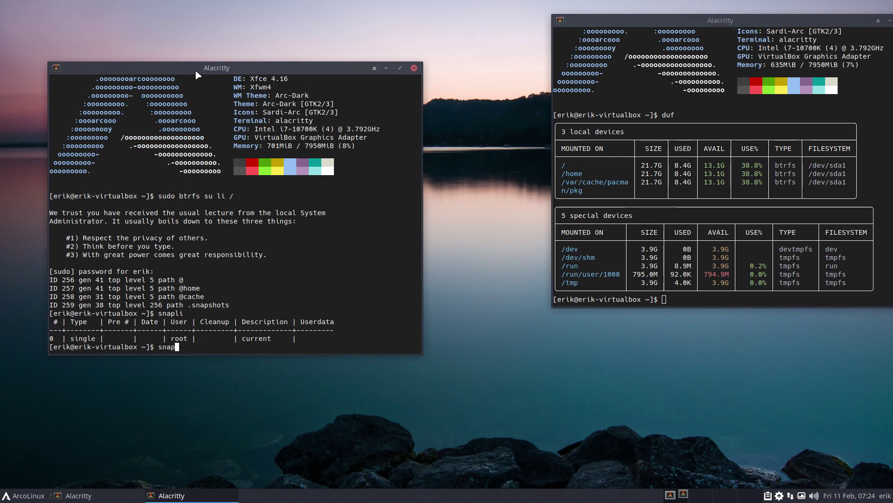
pyautogui.write('cr')
pyautogui.press('Return')
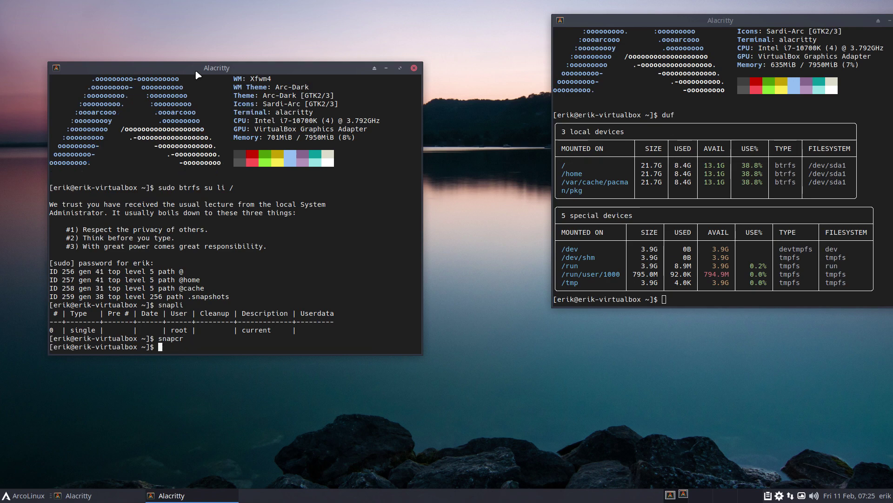
pyautogui.press('Up')
pyautogui.press('Return')
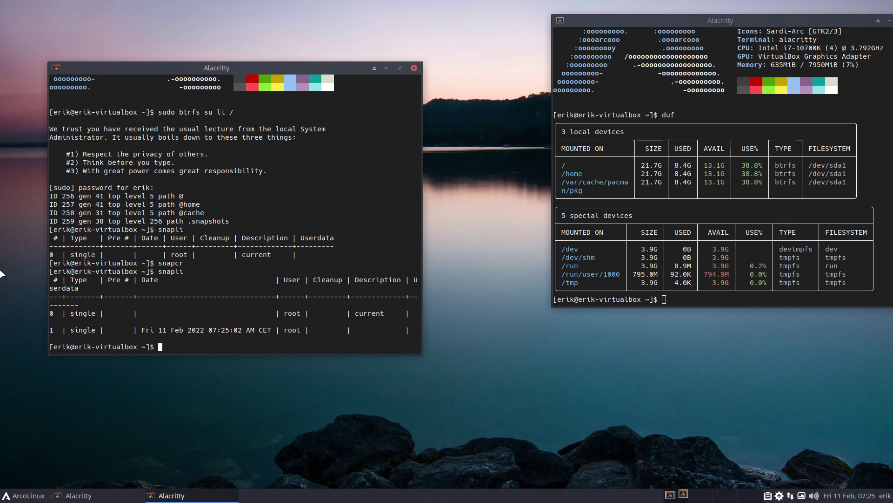
# Step: Launch BTRFS Assistant with the password and take a new snapshot on the Snapper tab
pyautogui.click(26, 499)
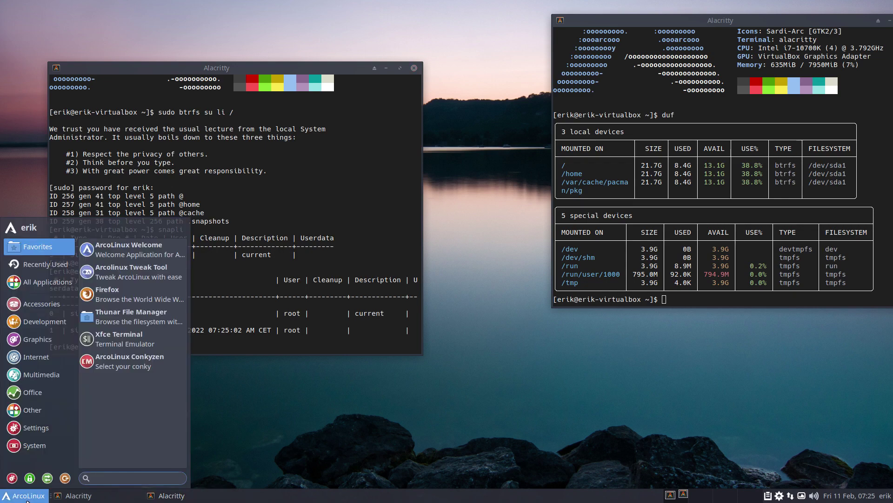
pyautogui.write('btrf')
pyautogui.press('Return')
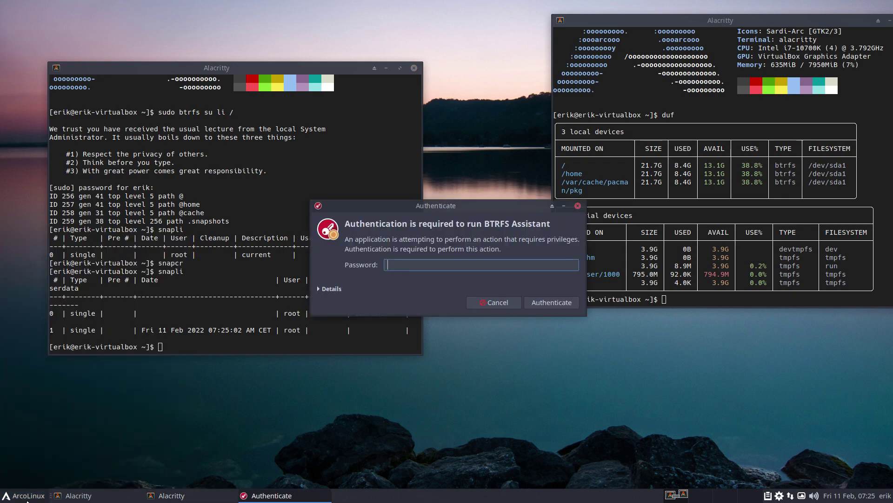
pyautogui.write('****')
pyautogui.press('Return')
pyautogui.click(359, 113)
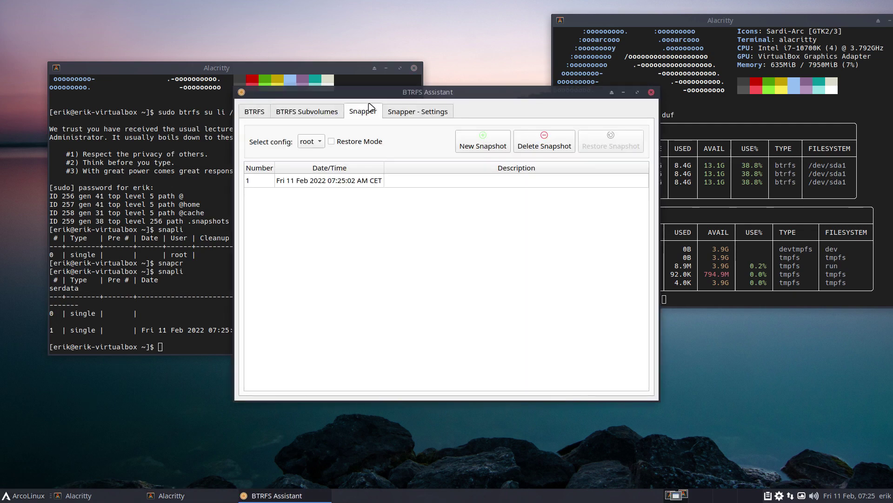
pyautogui.click(481, 142)
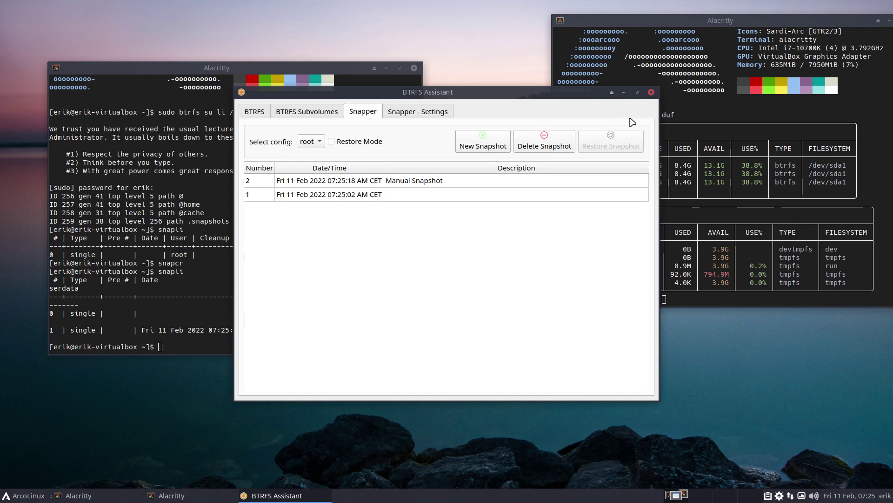
pyautogui.click(651, 92)
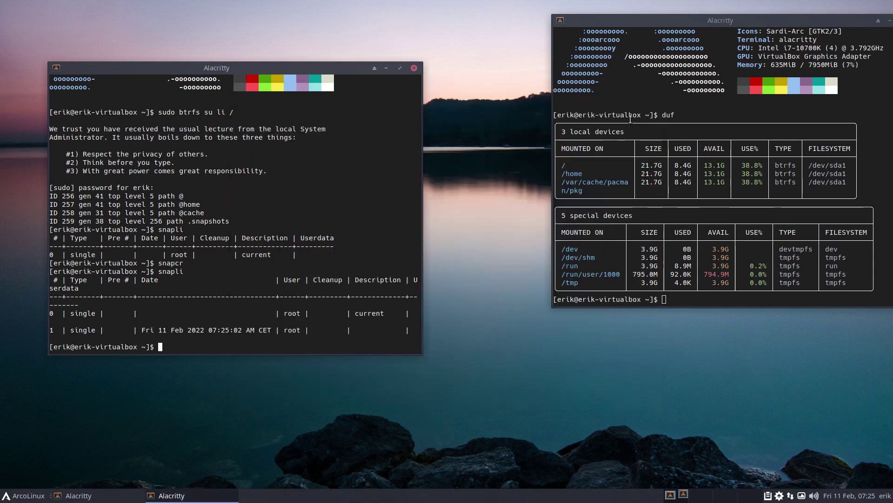
# Step: Reopen BTRFS Assistant from the Settings Manager to view its Snapper snapshot list
pyautogui.click(17, 497)
pyautogui.click(11, 478)
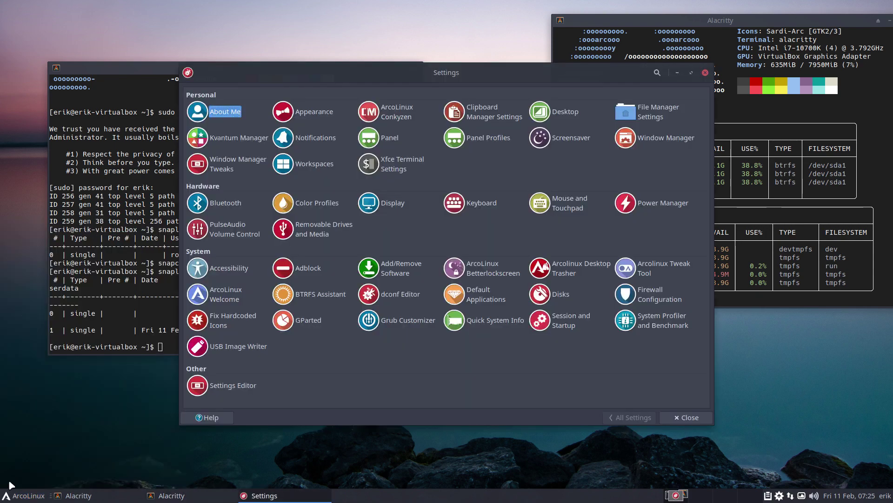
pyautogui.click(302, 294)
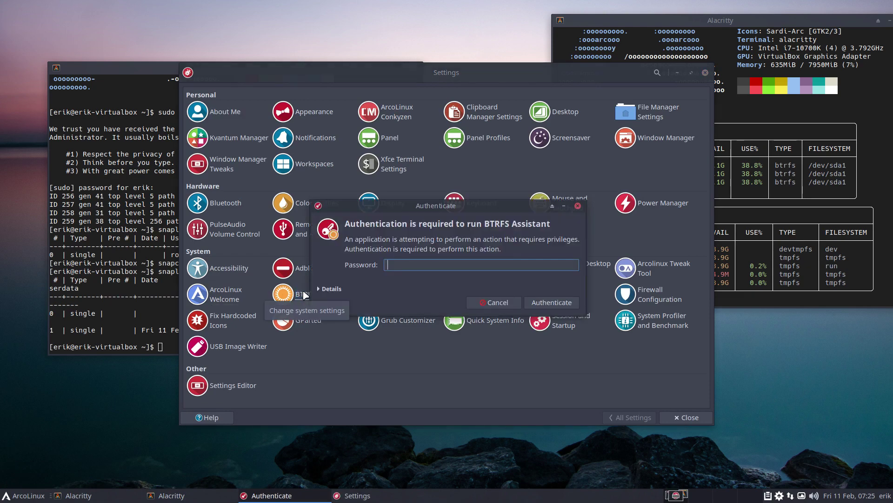
pyautogui.write('•••')
pyautogui.press('Return')
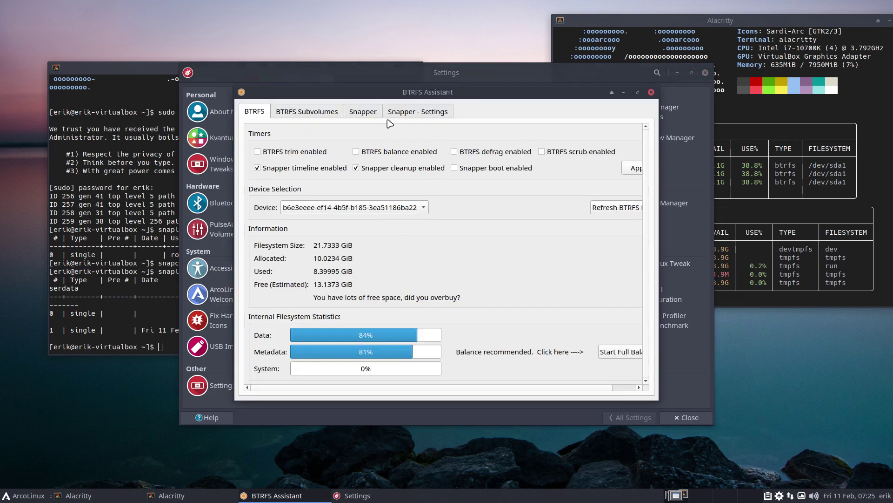
pyautogui.click(361, 112)
pyautogui.moveTo(420, 92); pyautogui.dragTo(646, 132)
# Step: Close the Settings Manager and run snapli to list snapshot 2 'Manual Snapshot'
pyautogui.click(705, 73)
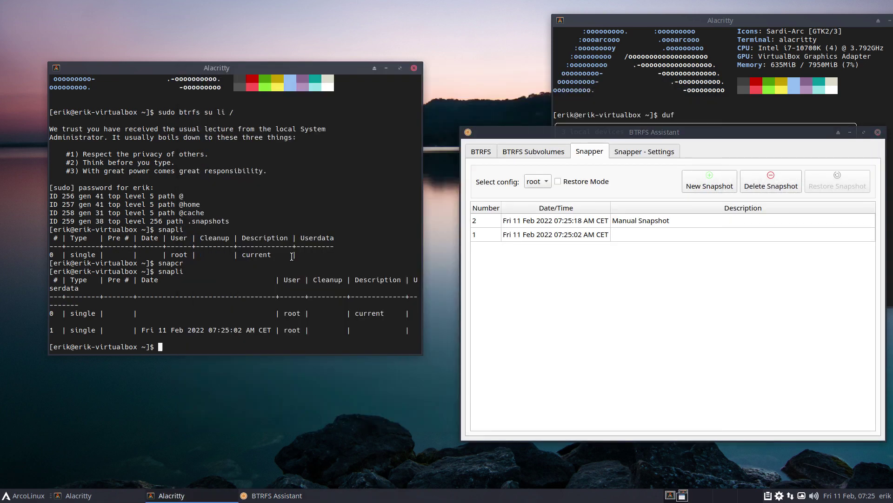
pyautogui.write('snapli')
pyautogui.press('Return')
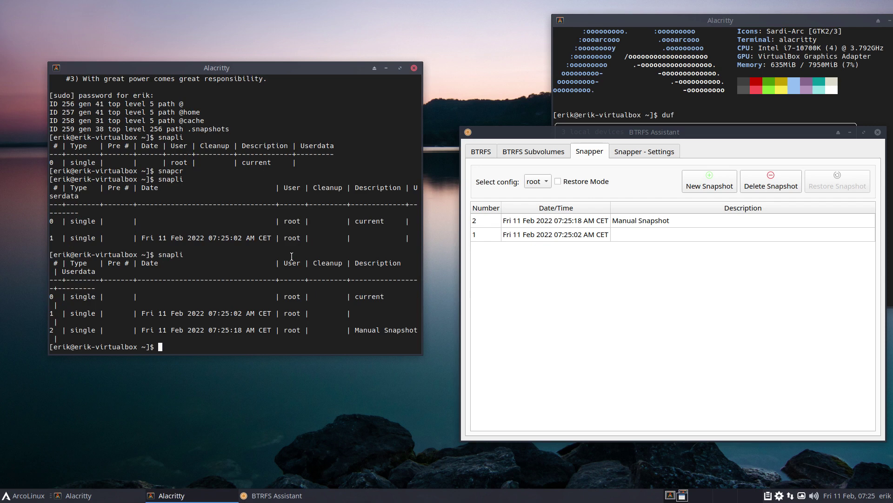
# Step: Browse /.snapshots in Thunar to check folders 1 and 2, then close it
pyautogui.press('super+shift+Return')
pyautogui.click(228, 197)
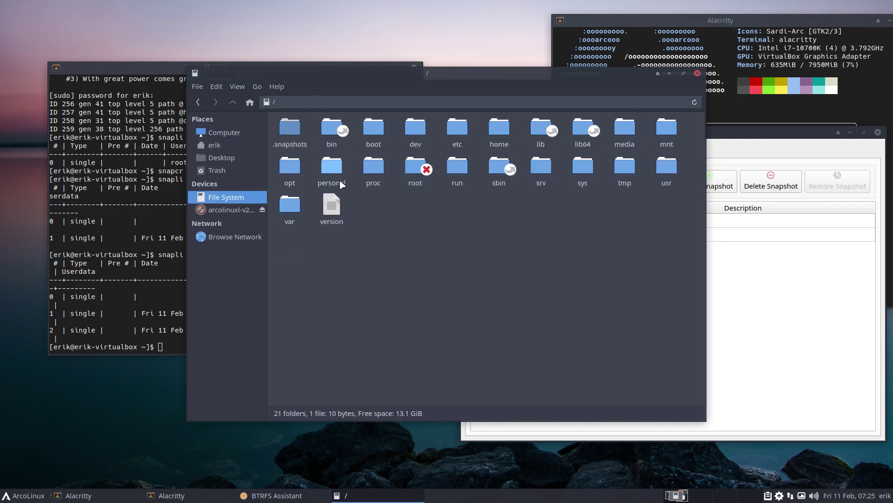
pyautogui.doubleClick(290, 128)
pyautogui.click(283, 128)
pyautogui.click(309, 129)
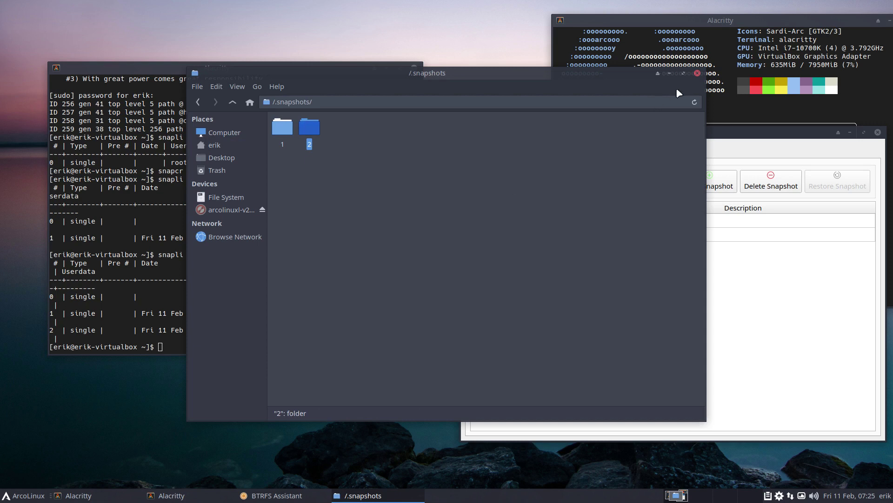
pyautogui.click(697, 73)
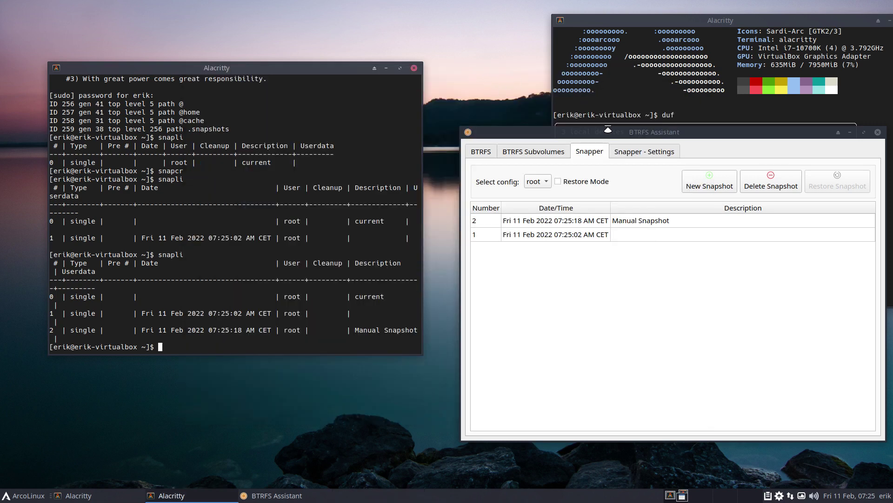
# Step: Move the BTRFS Assistant window toward the centre and close it
pyautogui.moveTo(622, 133); pyautogui.dragTo(430, 139)
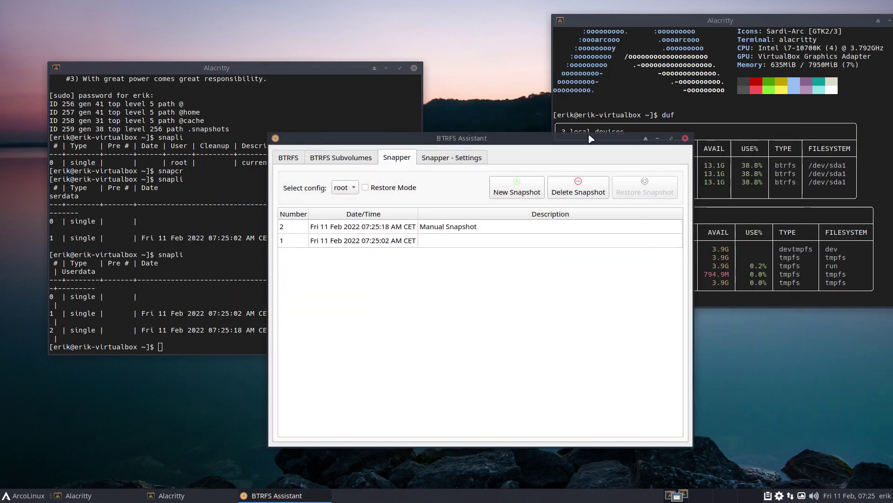
pyautogui.click(685, 138)
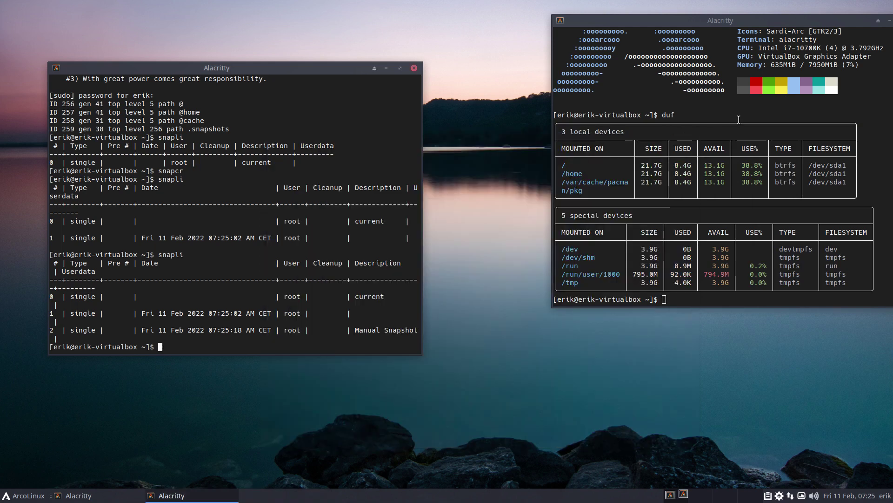